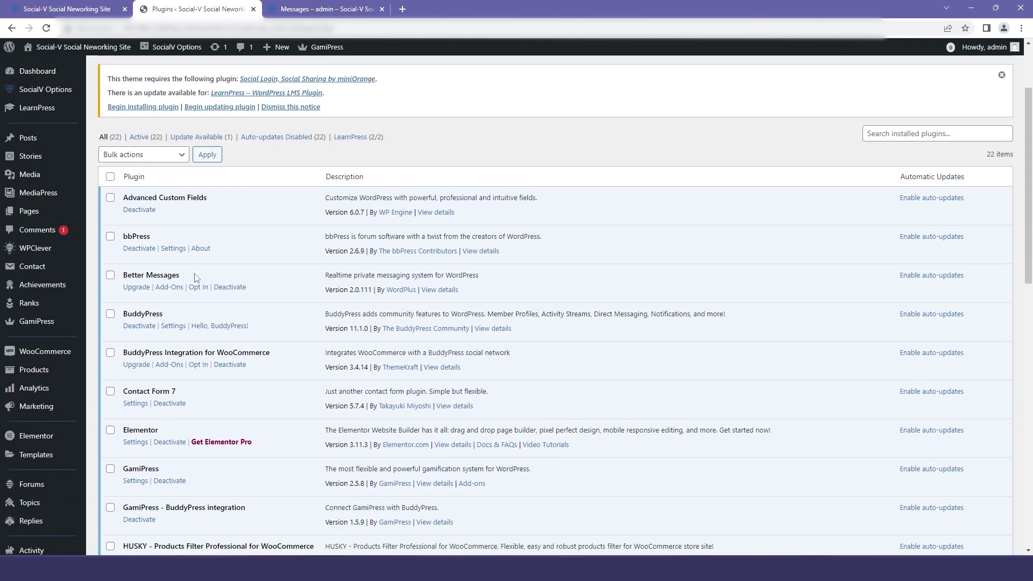
Open the Better Messages settings page from the WordPress admin menu
{"action": "left_click_drag", "start_coordinate": [195, 278], "coordinate": [122, 278]}
{"action": "scroll", "coordinate": [144, 286], "scroll_direction": "down", "scroll_amount": 10}
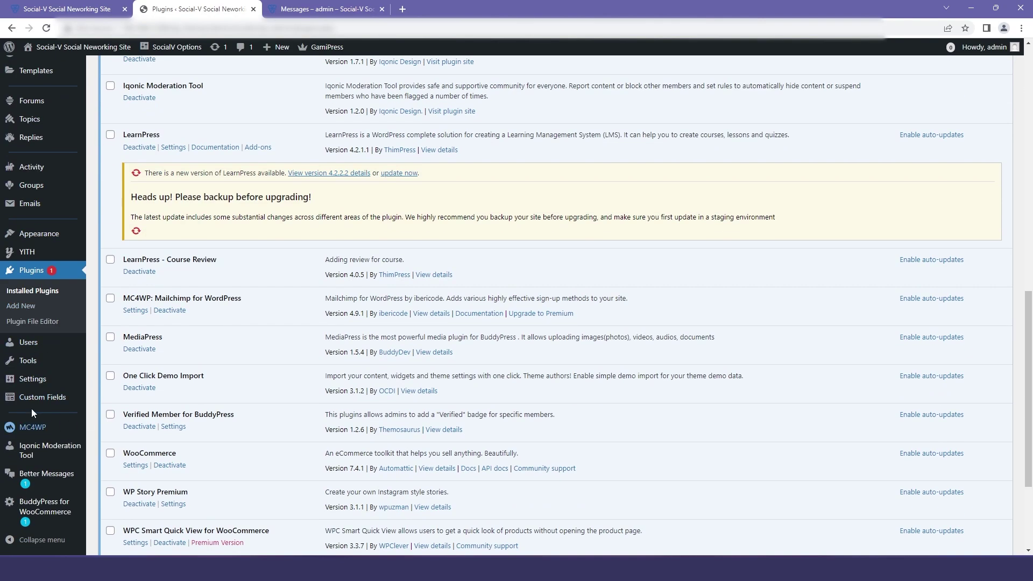
{"action": "scroll", "coordinate": [199, 231], "scroll_direction": "up", "scroll_amount": 3}
{"action": "scroll", "coordinate": [199, 242], "scroll_direction": "down", "scroll_amount": 5}
{"action": "mouse_move", "coordinate": [40, 471]}
{"action": "left_click", "coordinate": [105, 424]}
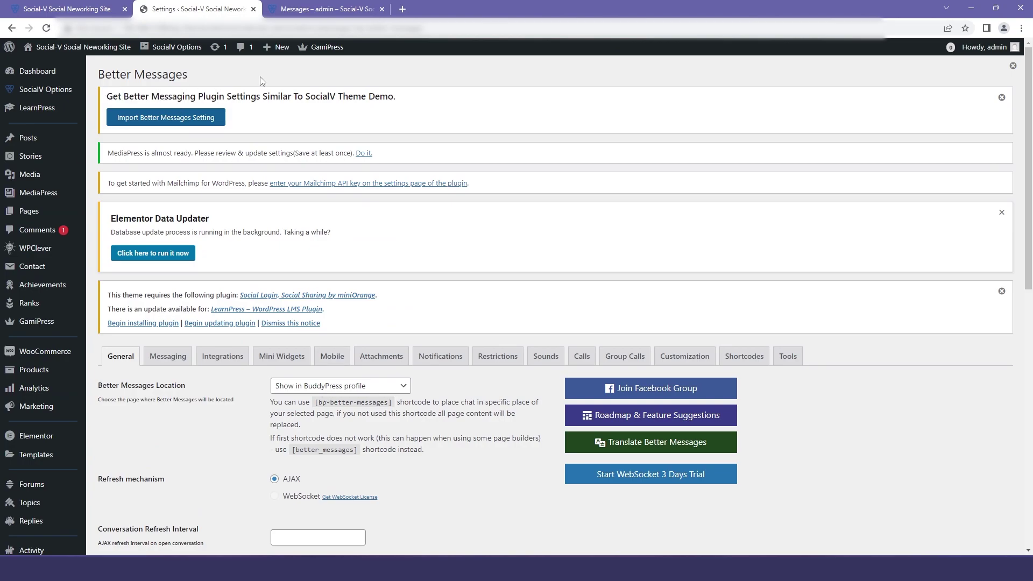
Import the SocialV demo settings and confirm replacing the existing Better Messages settings
{"action": "left_click_drag", "start_coordinate": [262, 80], "coordinate": [419, 94]}
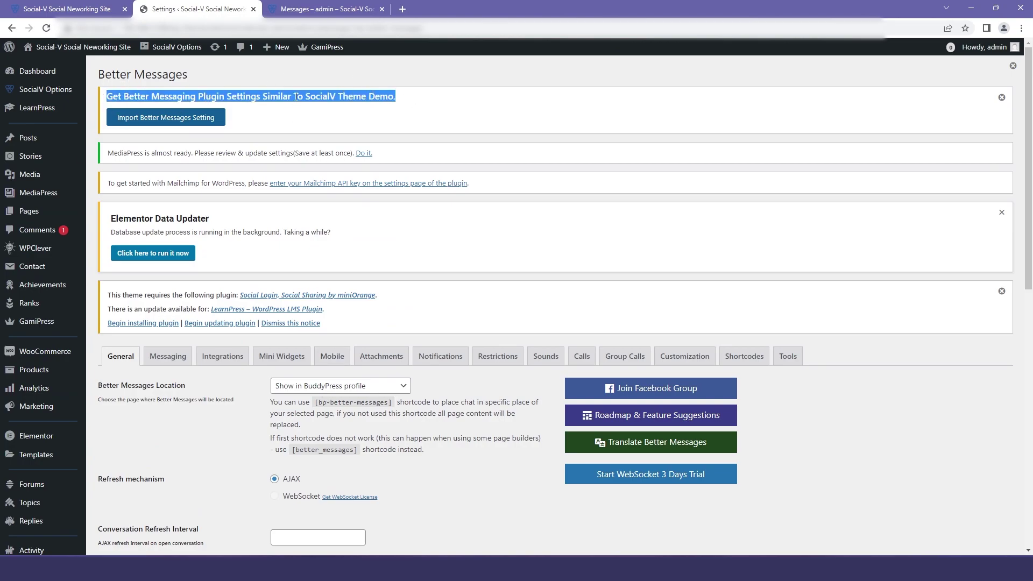
{"action": "left_click", "coordinate": [137, 120]}
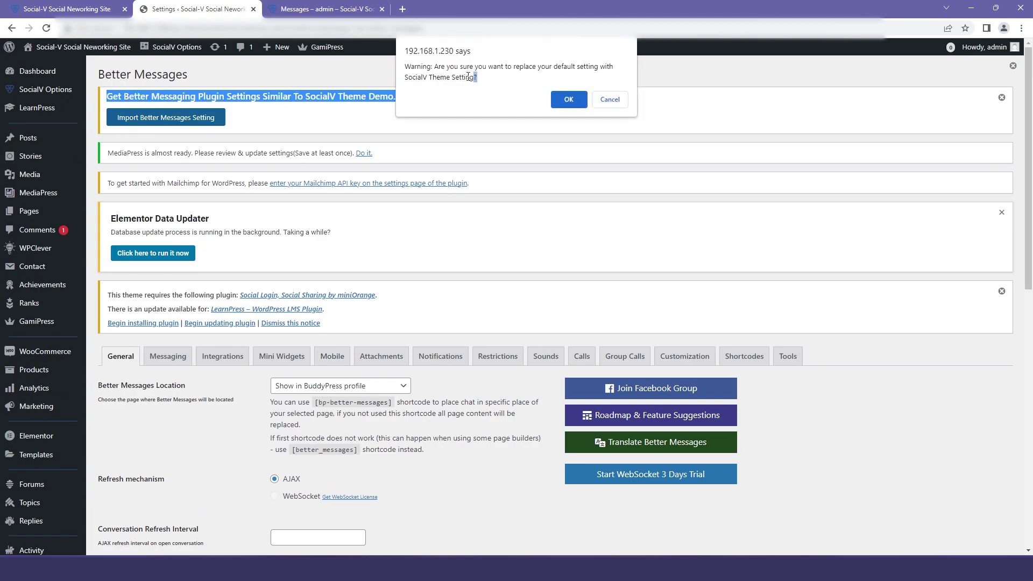
{"action": "left_click_drag", "start_coordinate": [477, 78], "coordinate": [434, 66]}
{"action": "left_click", "coordinate": [567, 102]}
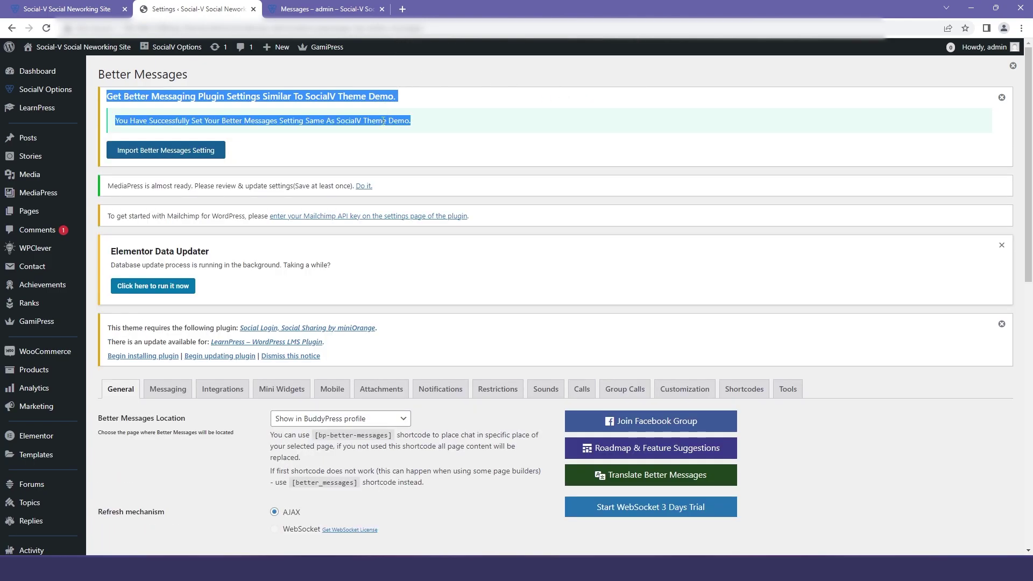
{"action": "left_click", "coordinate": [383, 120]}
{"action": "left_click_drag", "start_coordinate": [123, 121], "coordinate": [376, 124]}
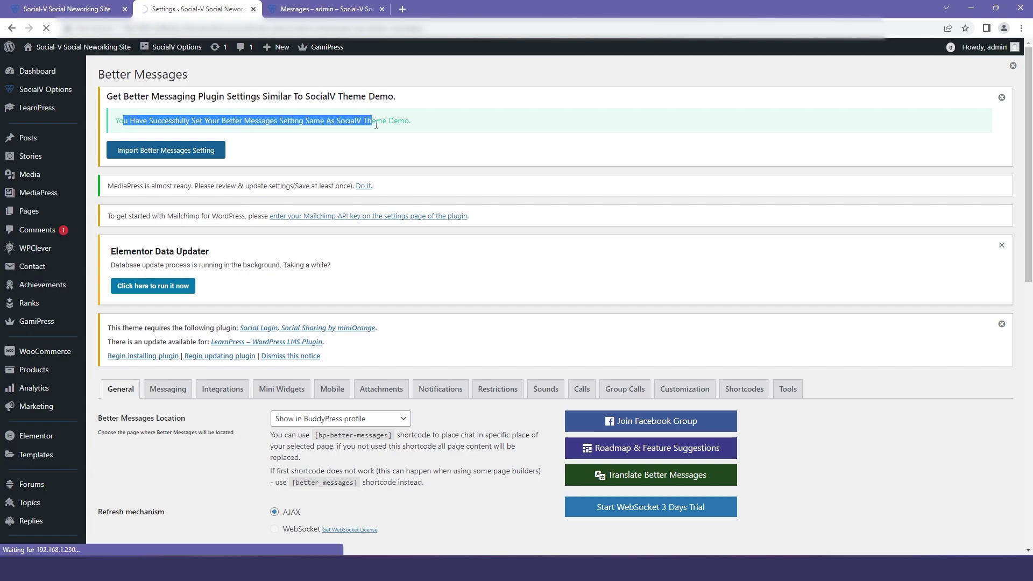
{"action": "key", "text": "ctrl+Tab"}
On the SocialV Messages page, expand the chat panel and toggle between Groups and Friends
{"action": "scroll", "coordinate": [454, 305], "scroll_direction": "down", "scroll_amount": 10}
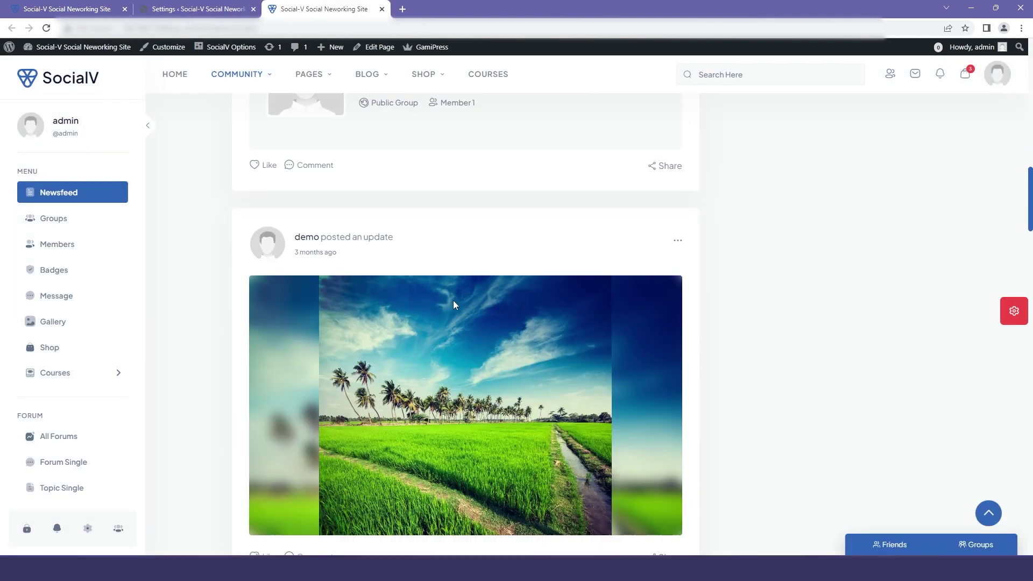
{"action": "left_click", "coordinate": [69, 306]}
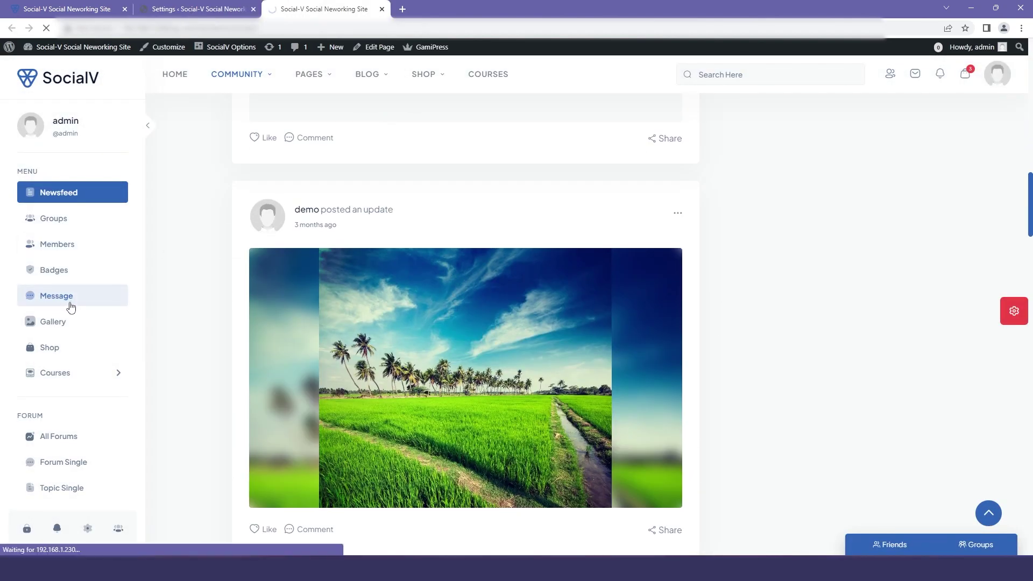
{"action": "scroll", "coordinate": [903, 448], "scroll_direction": "down", "scroll_amount": 3}
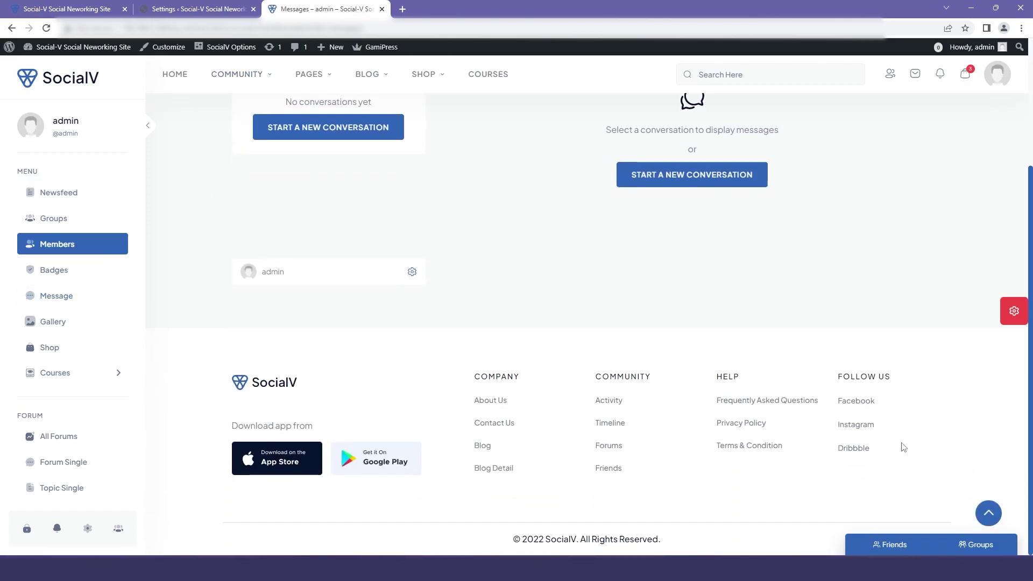
{"action": "left_click", "coordinate": [894, 545]}
{"action": "left_click", "coordinate": [957, 330]}
{"action": "scroll", "coordinate": [936, 344], "scroll_direction": "up", "scroll_amount": 3}
{"action": "left_click", "coordinate": [906, 329]}
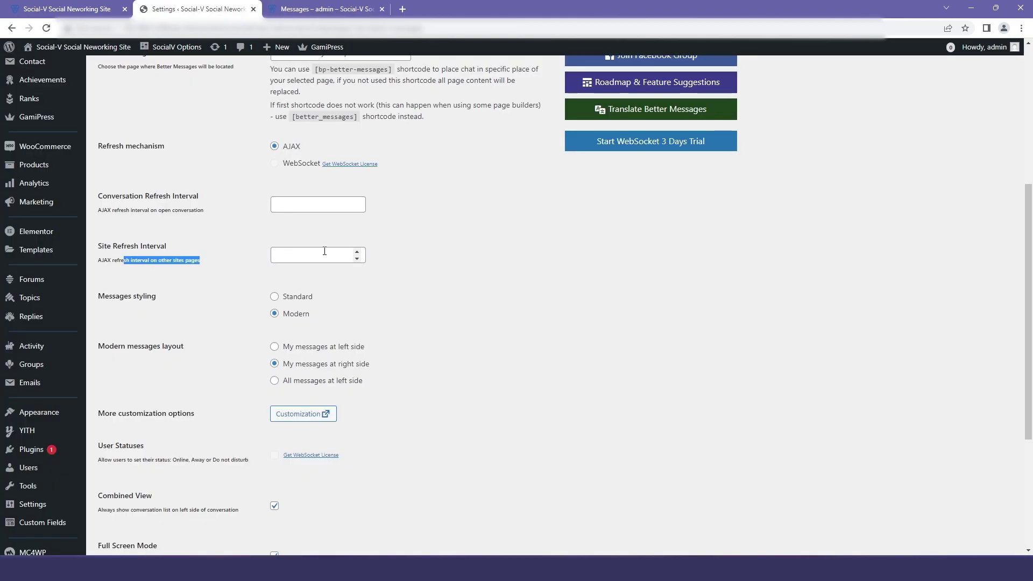
{"action": "left_click", "coordinate": [322, 255]}
{"action": "left_click", "coordinate": [290, 209]}
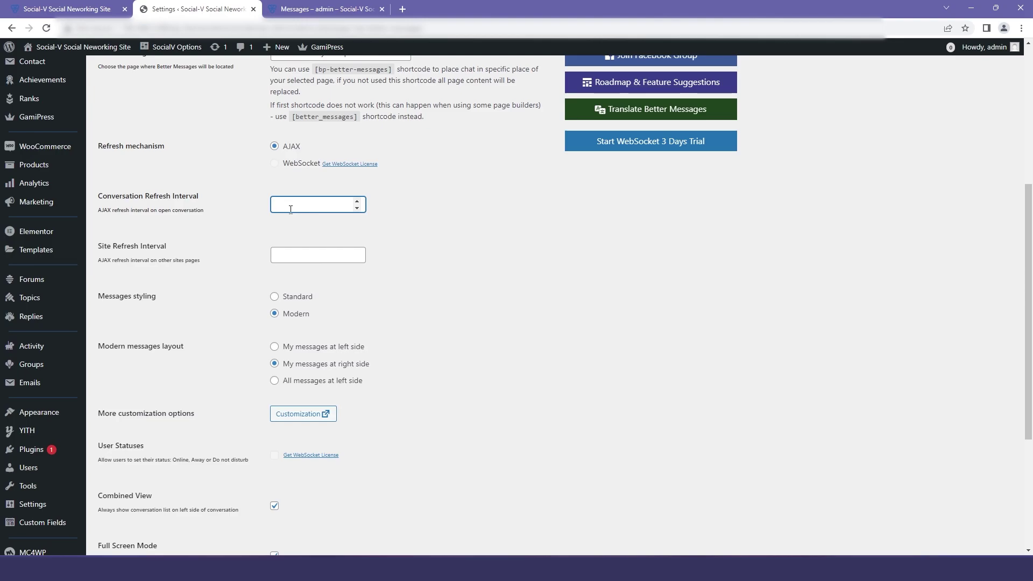
{"action": "left_click", "coordinate": [288, 254]}
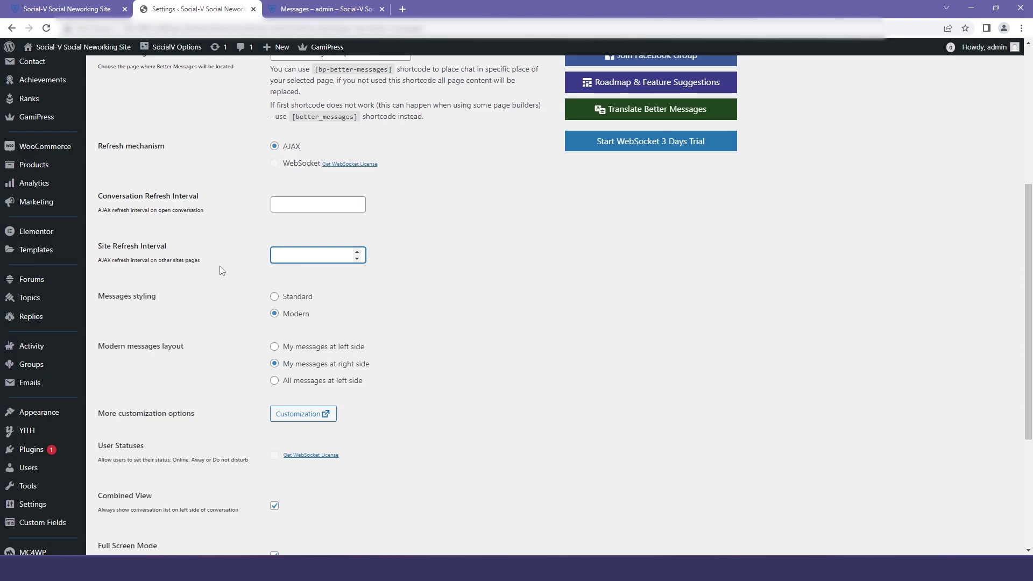
{"action": "type", "text": "1"}
{"action": "key", "text": "BackSpace"}
{"action": "scroll", "coordinate": [237, 345], "scroll_direction": "down", "scroll_amount": 4}
{"action": "left_click_drag", "start_coordinate": [103, 295], "coordinate": [101, 282]}
{"action": "triple_click", "coordinate": [101, 282]}
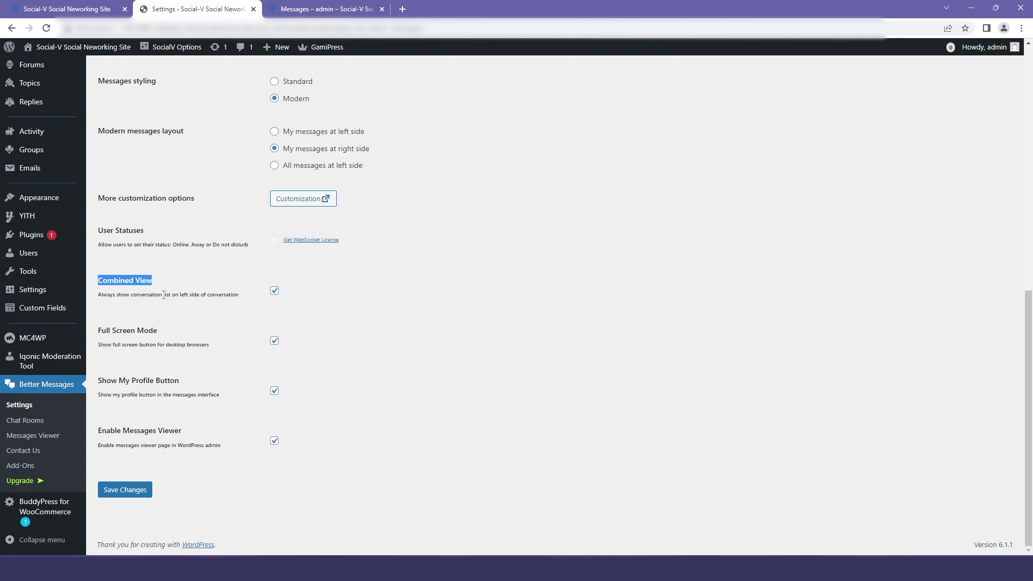
{"action": "left_click_drag", "start_coordinate": [242, 300], "coordinate": [113, 302]}
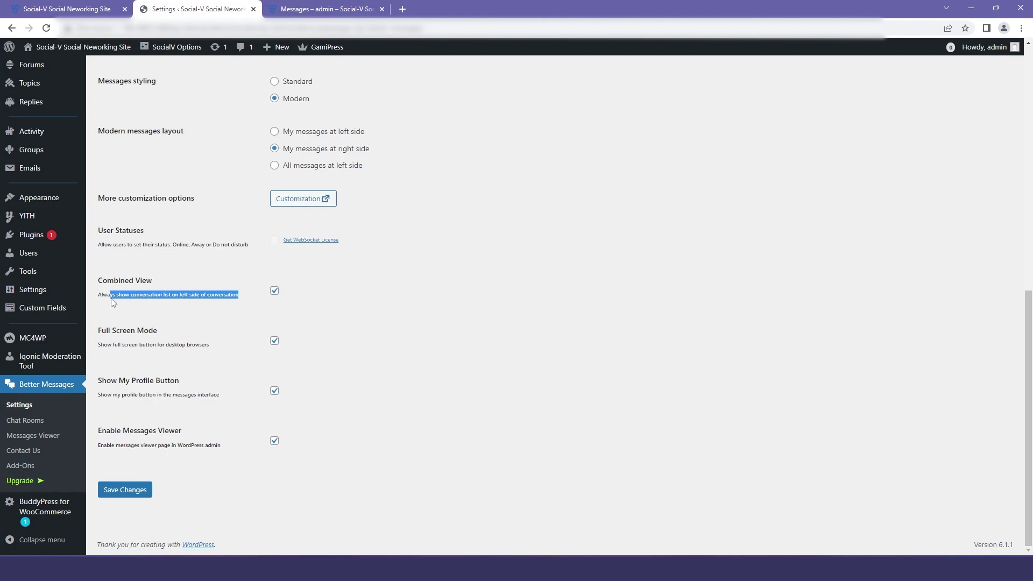
{"action": "left_click_drag", "start_coordinate": [158, 330], "coordinate": [112, 333]}
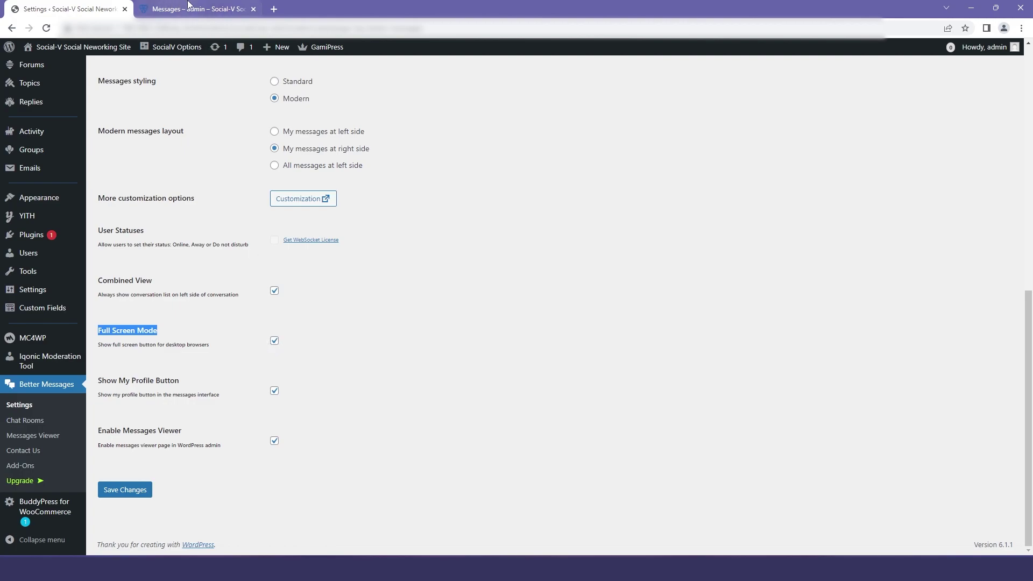
Expand the SocialV messages panel to full screen and restore it
{"action": "left_click", "coordinate": [159, 5]}
{"action": "left_click", "coordinate": [925, 136]}
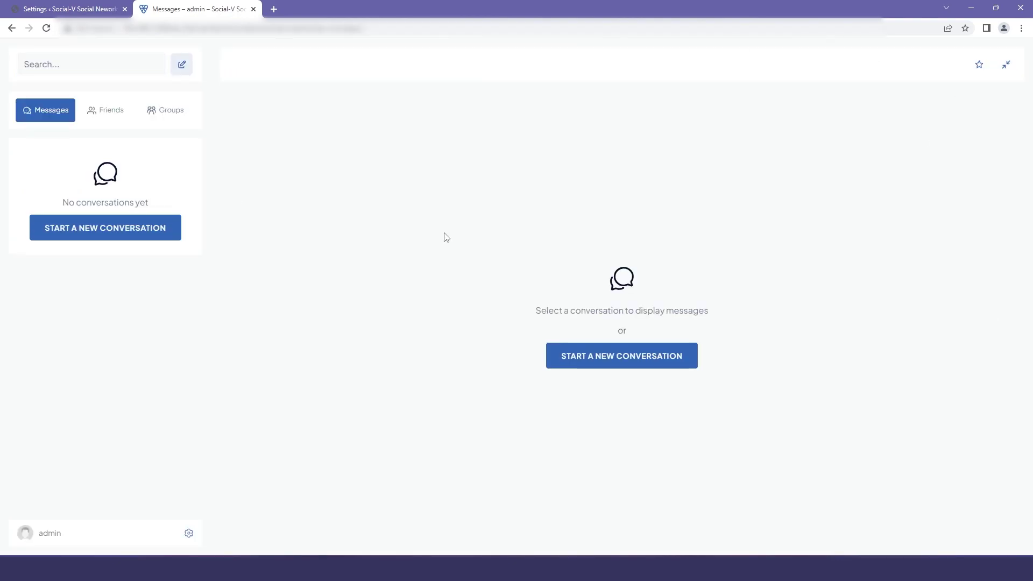
{"action": "left_click", "coordinate": [1006, 65]}
Review the Show My Profile Button option in the Better Messages settings
{"action": "key", "text": "ctrl+Tab"}
{"action": "left_click", "coordinate": [248, 351]}
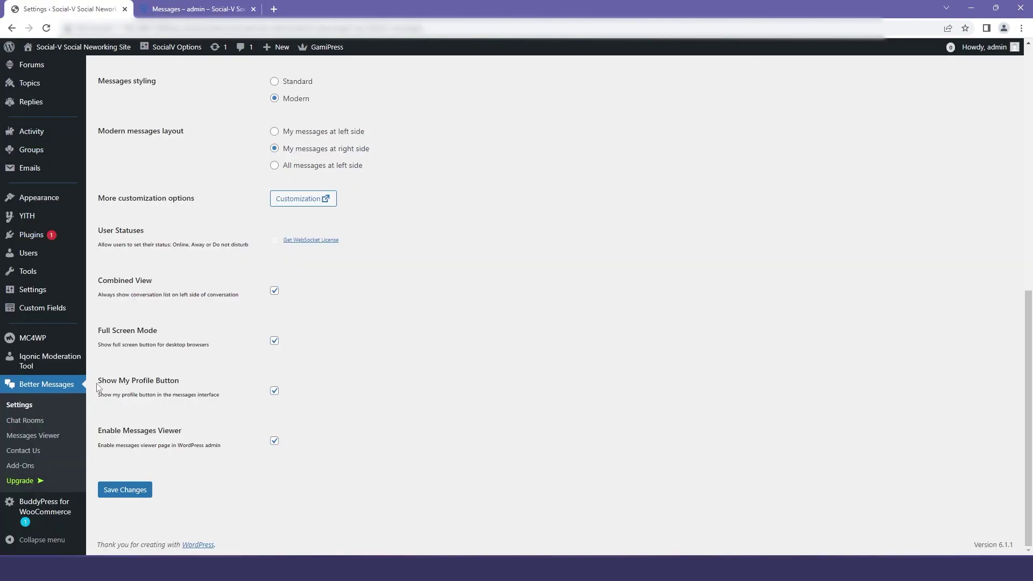
{"action": "left_click_drag", "start_coordinate": [191, 395], "coordinate": [129, 382]}
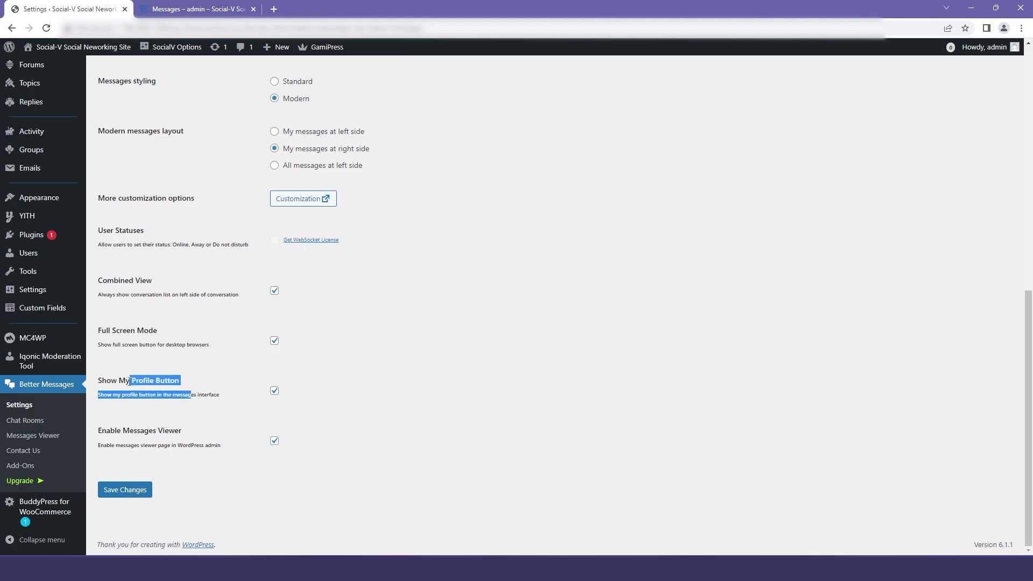
{"action": "left_click", "coordinate": [207, 384]}
{"action": "left_click", "coordinate": [218, 8]}
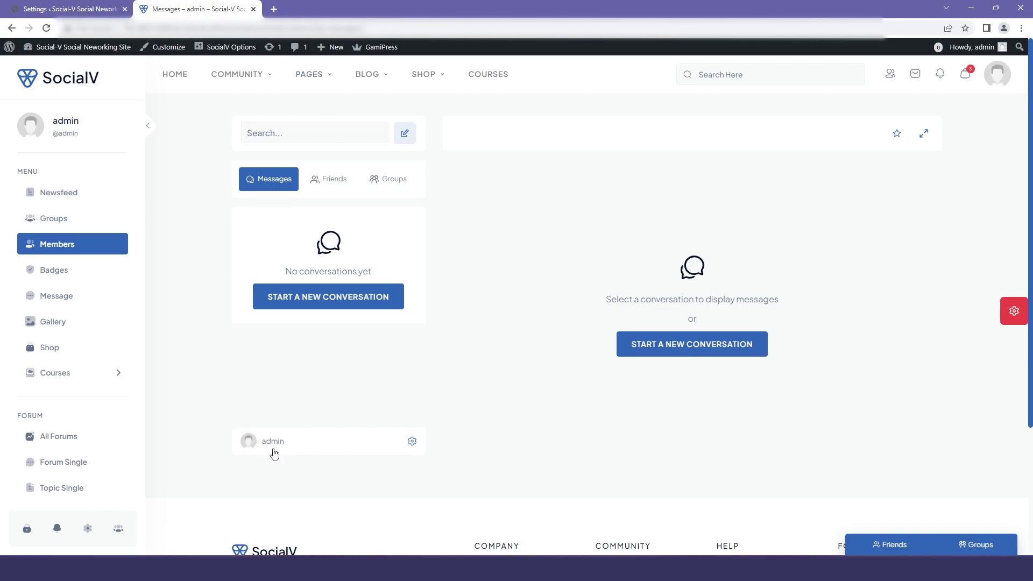
Open the Messaging settings tab and view the Starting new conversation options
{"action": "left_click", "coordinate": [84, 6]}
{"action": "scroll", "coordinate": [167, 313], "scroll_direction": "up", "scroll_amount": 15}
{"action": "left_click", "coordinate": [167, 300]}
{"action": "triple_click", "coordinate": [149, 331]}
{"action": "left_click", "coordinate": [177, 5]}
Read the Fast Start description in the Messaging settings
{"action": "left_click", "coordinate": [68, 15]}
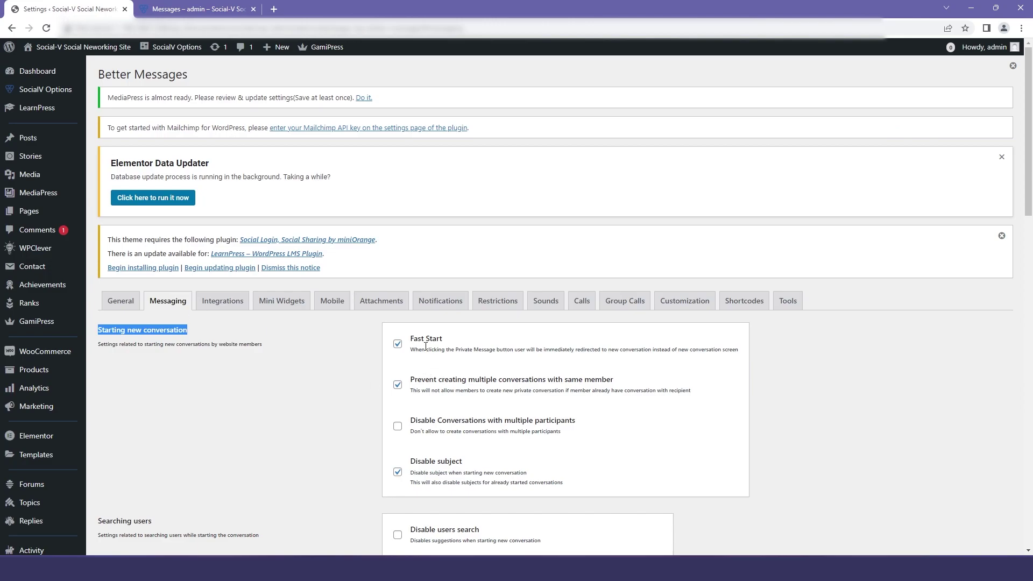
{"action": "left_click_drag", "start_coordinate": [425, 347], "coordinate": [507, 350]}
{"action": "triple_click", "coordinate": [504, 349]}
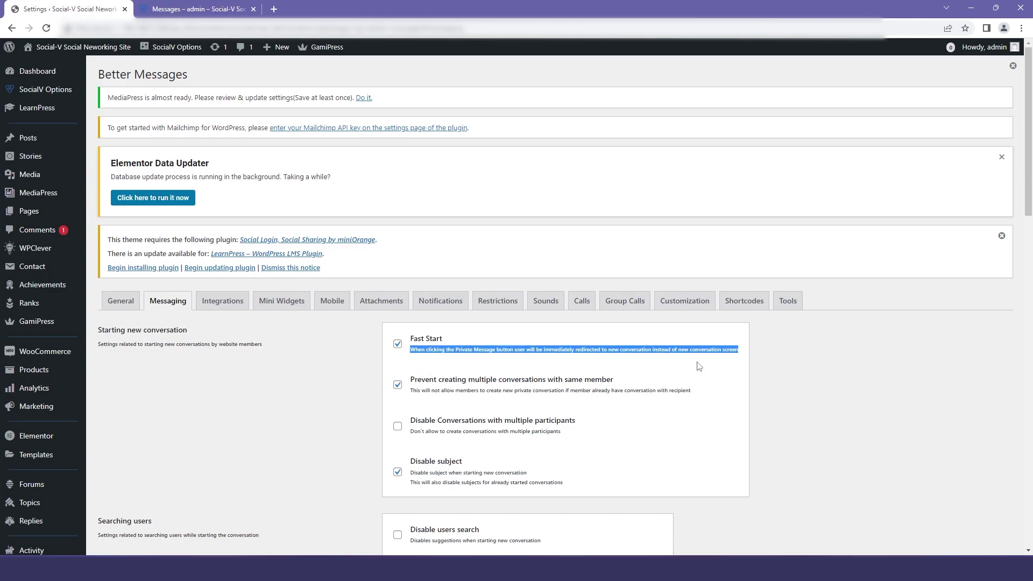
{"action": "scroll", "coordinate": [700, 368], "scroll_direction": "down", "scroll_amount": 2}
{"action": "left_click", "coordinate": [438, 244]}
Review the Disable subject option and its description lines
{"action": "left_click_drag", "start_coordinate": [415, 353], "coordinate": [467, 359]}
{"action": "left_click_drag", "start_coordinate": [553, 379], "coordinate": [419, 357]}
{"action": "scroll", "coordinate": [412, 372], "scroll_direction": "down", "scroll_amount": 2}
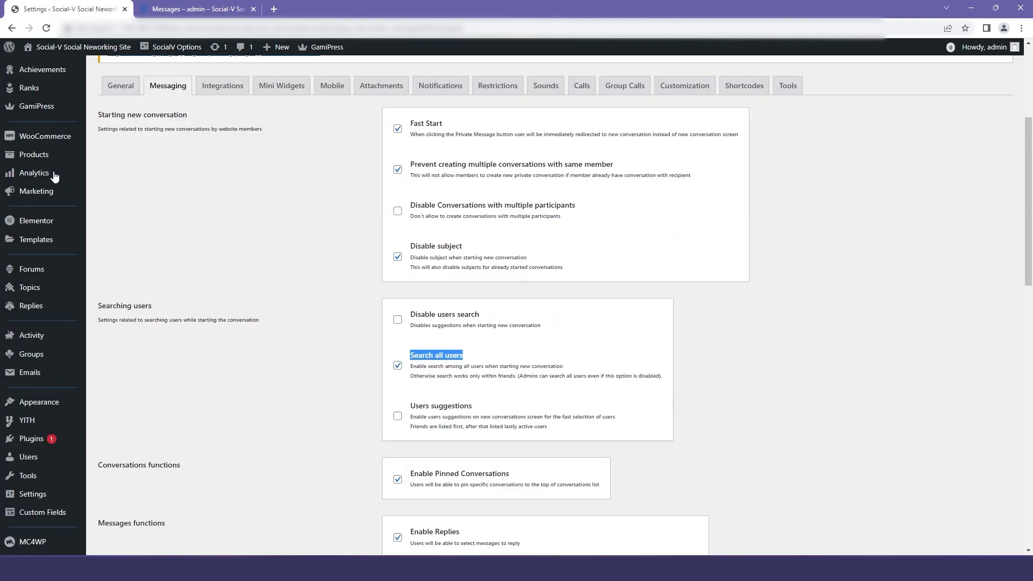
{"action": "key", "text": "ctrl+Tab"}
Search for a member and pick them as the new conversation's recipient
{"action": "left_click", "coordinate": [560, 175]}
{"action": "type", "text": "aar"}
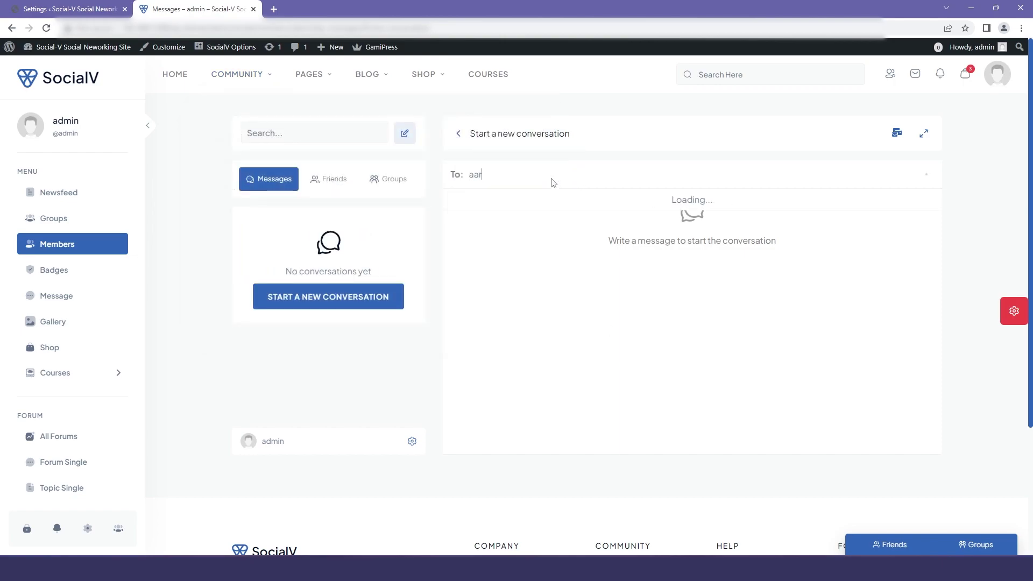
{"action": "type", "text": "on"}
{"action": "left_click", "coordinate": [550, 205]}
Review the Enable Pinned Conversations option in the Messaging settings
{"action": "key", "text": "ctrl+Tab"}
{"action": "left_click", "coordinate": [343, 367]}
{"action": "scroll", "coordinate": [413, 388], "scroll_direction": "down", "scroll_amount": 2}
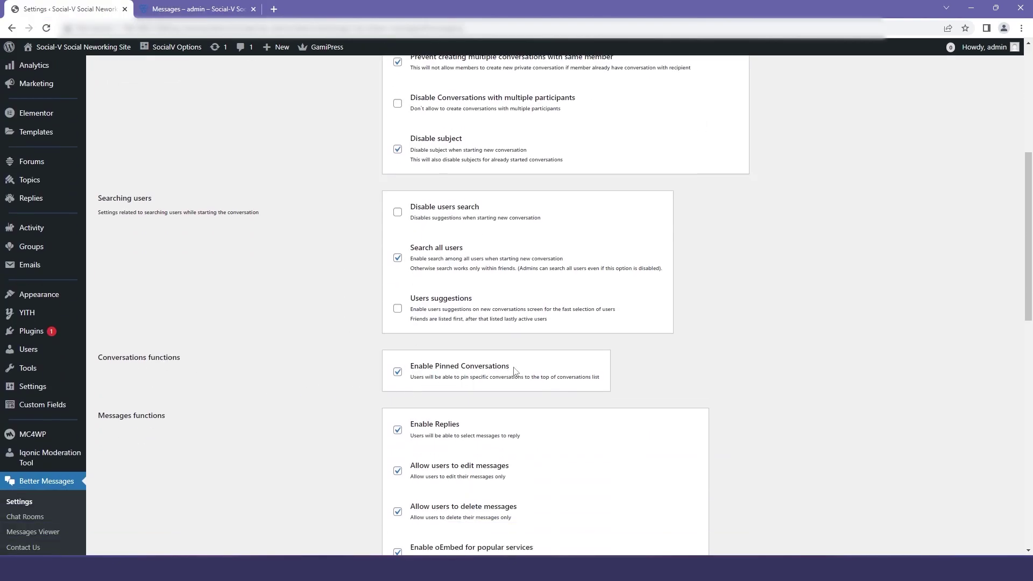
{"action": "left_click_drag", "start_coordinate": [513, 370], "coordinate": [410, 374]}
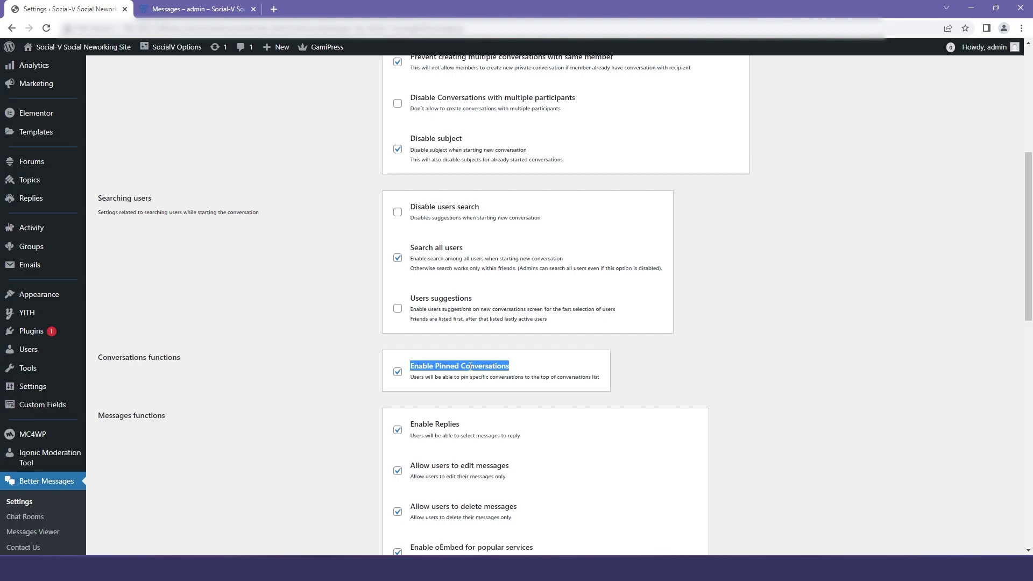
{"action": "left_click", "coordinate": [199, 8]}
Send a 'Hello' message to the member and open the conversation's options menu
{"action": "left_click", "coordinate": [523, 440]}
{"action": "type", "text": "Hello"}
{"action": "left_click", "coordinate": [925, 442]}
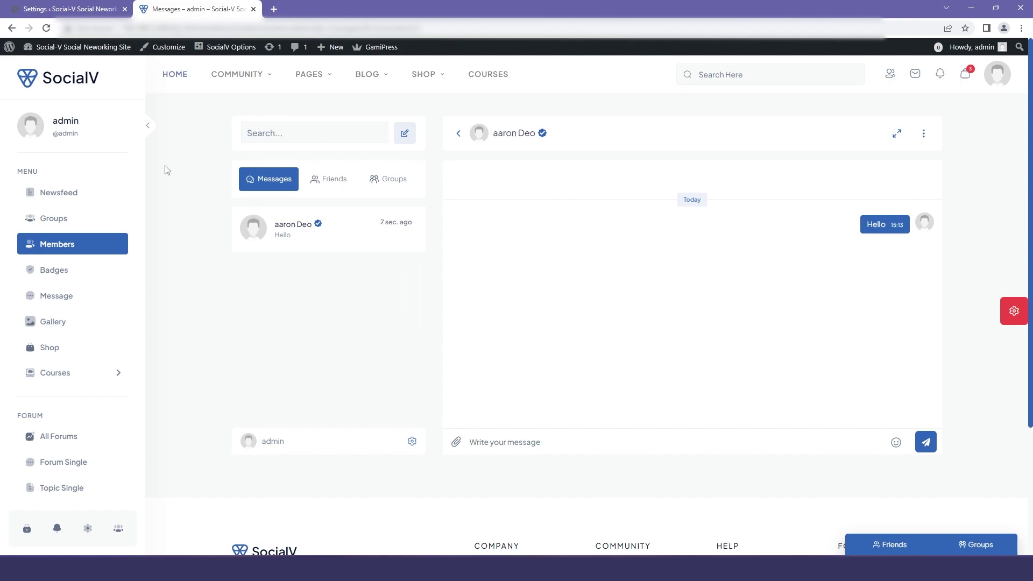
{"action": "left_click", "coordinate": [417, 221]}
{"action": "left_click", "coordinate": [374, 269]}
{"action": "left_click", "coordinate": [417, 222]}
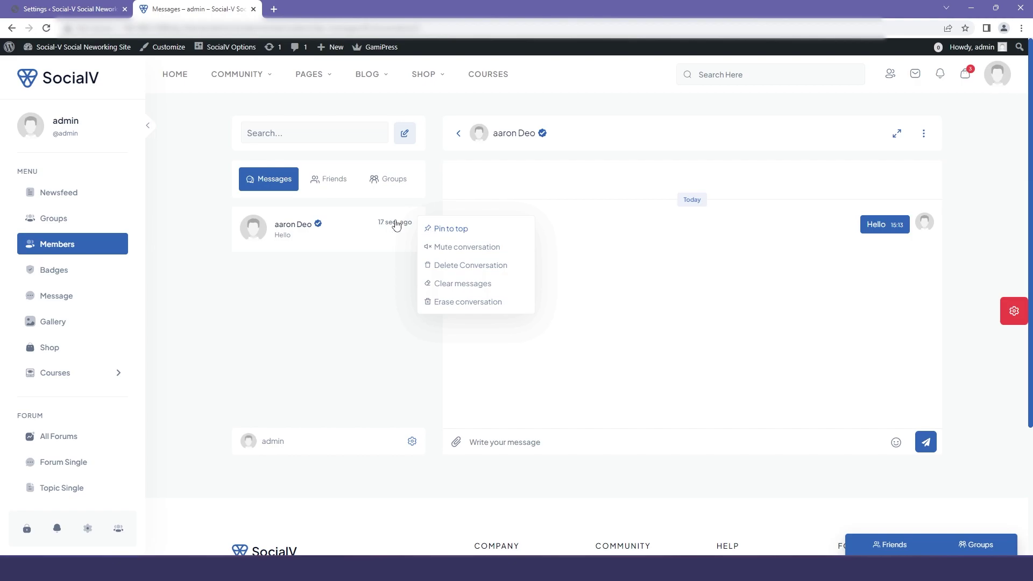
Review the Enable Replies, edit messages and delete messages options
{"action": "left_click", "coordinate": [4, 14]}
{"action": "scroll", "coordinate": [522, 313], "scroll_direction": "down", "scroll_amount": 2}
{"action": "left_click_drag", "start_coordinate": [475, 326], "coordinate": [412, 318]}
{"action": "left_click", "coordinate": [510, 319]}
{"action": "double_click", "coordinate": [477, 359]}
{"action": "left_click", "coordinate": [477, 359]}
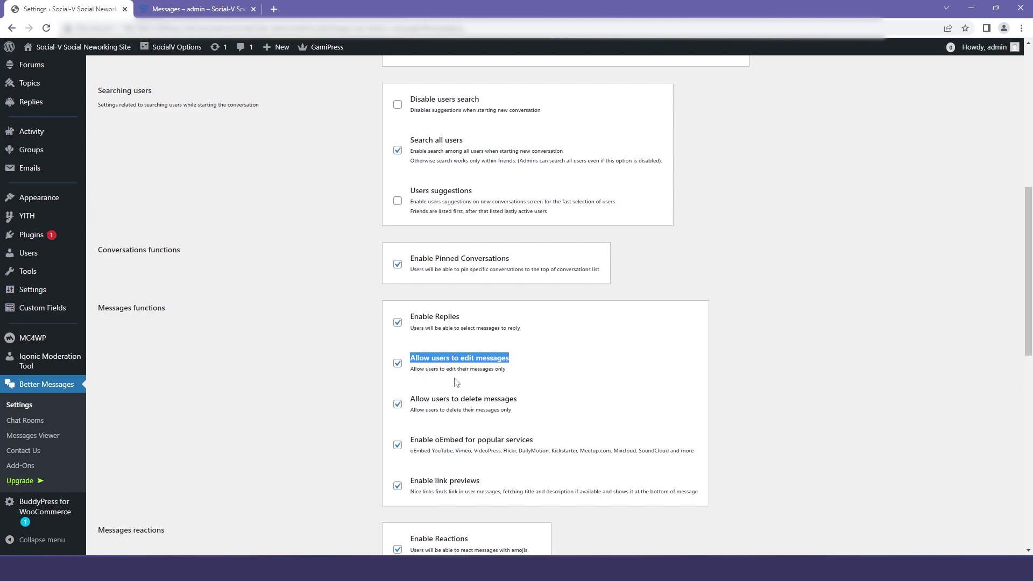
{"action": "triple_click", "coordinate": [463, 399]}
Review the Enable link previews and Enable oEmbed for popular services options
{"action": "scroll", "coordinate": [561, 374], "scroll_direction": "down", "scroll_amount": 2}
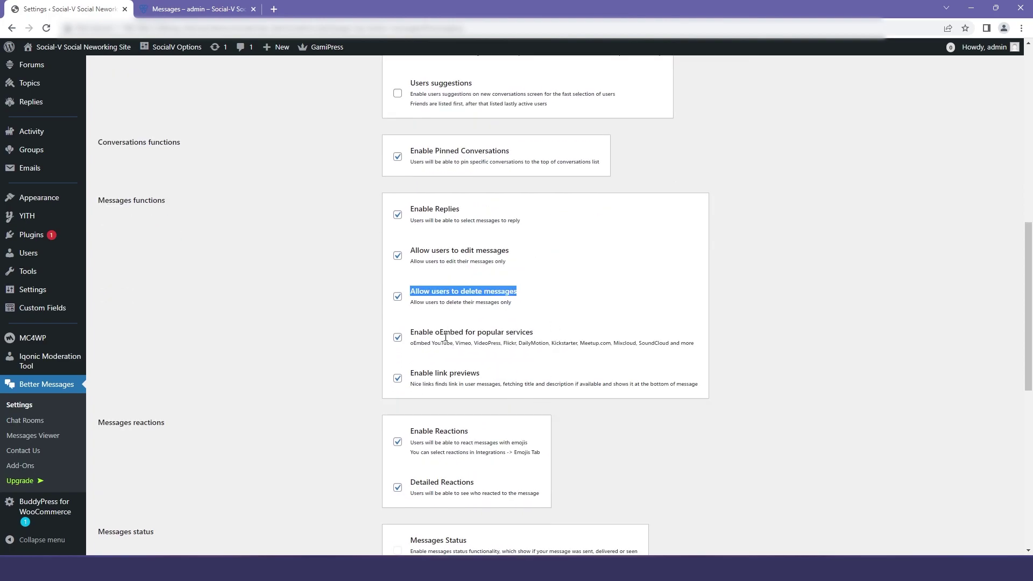
{"action": "double_click", "coordinate": [451, 371]}
{"action": "left_click_drag", "start_coordinate": [452, 371], "coordinate": [428, 367]}
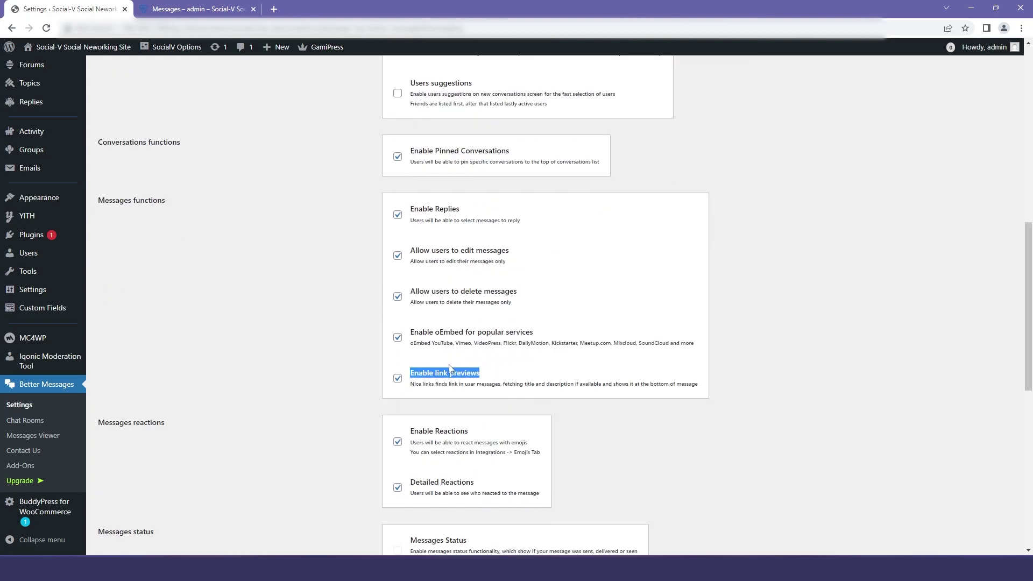
{"action": "triple_click", "coordinate": [462, 334]}
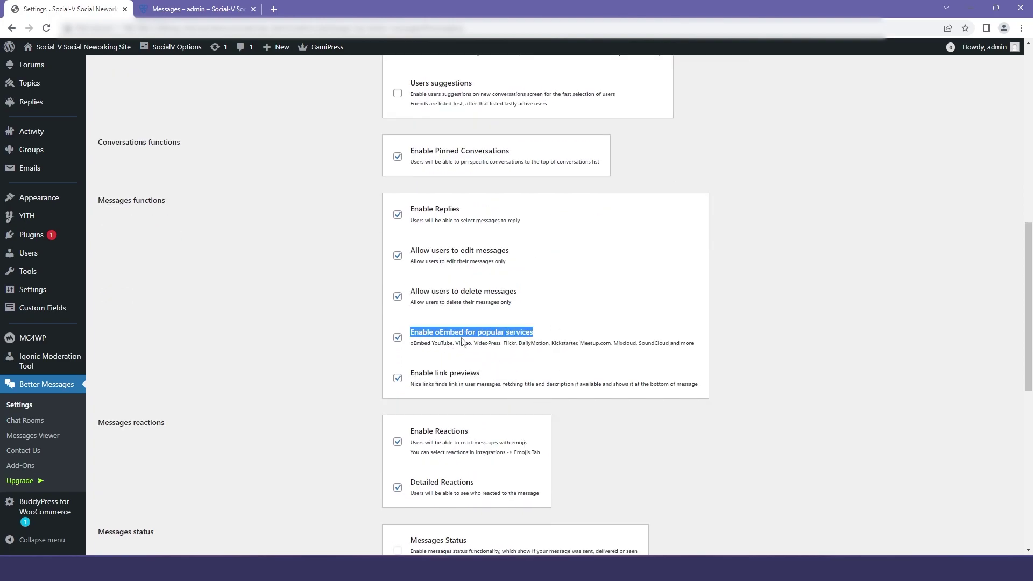
{"action": "left_click", "coordinate": [187, 10]}
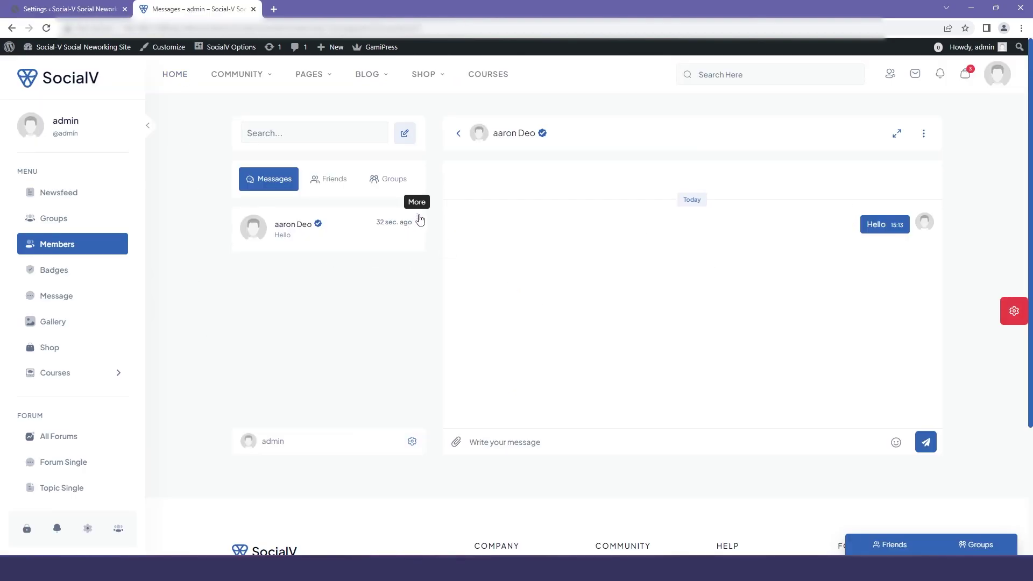
View the Copy, Edit and Delete options on the sent Hello message
{"action": "mouse_move", "coordinate": [882, 225]}
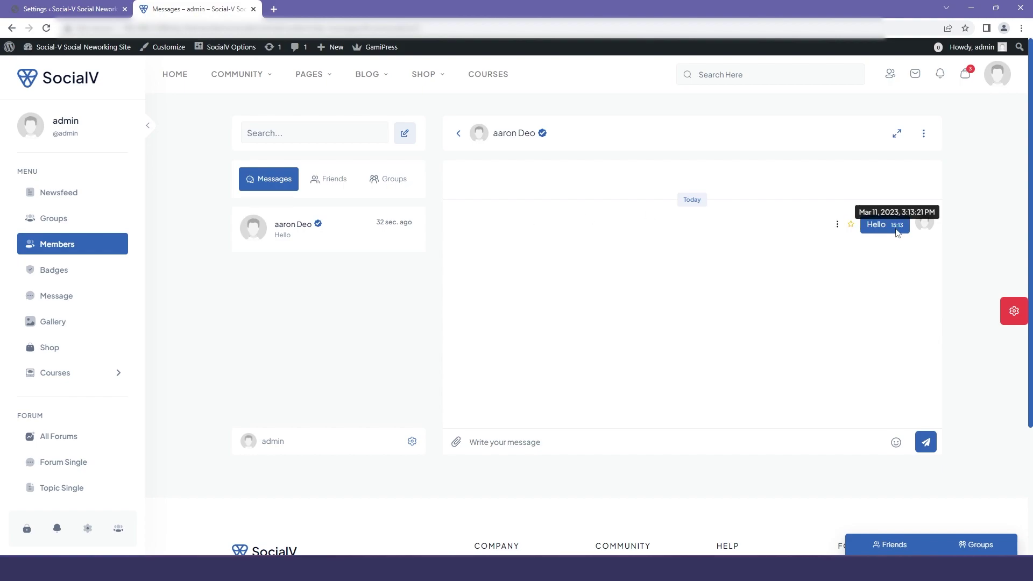
{"action": "left_click", "coordinate": [837, 225]}
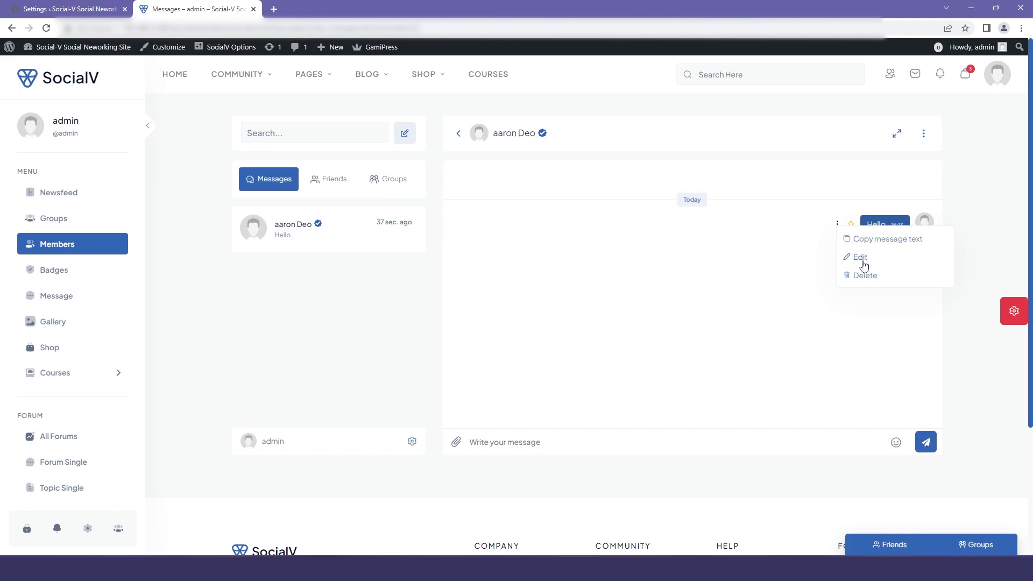
{"action": "key", "text": "ctrl+Tab"}
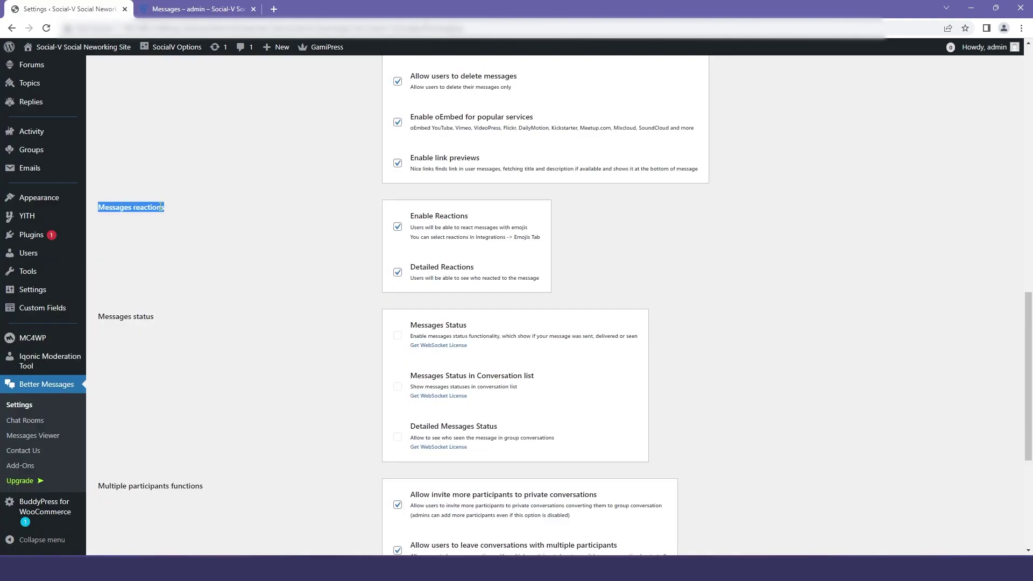
Read the Messages reactions description and open the Integrations settings section
{"action": "left_click_drag", "start_coordinate": [413, 233], "coordinate": [534, 243]}
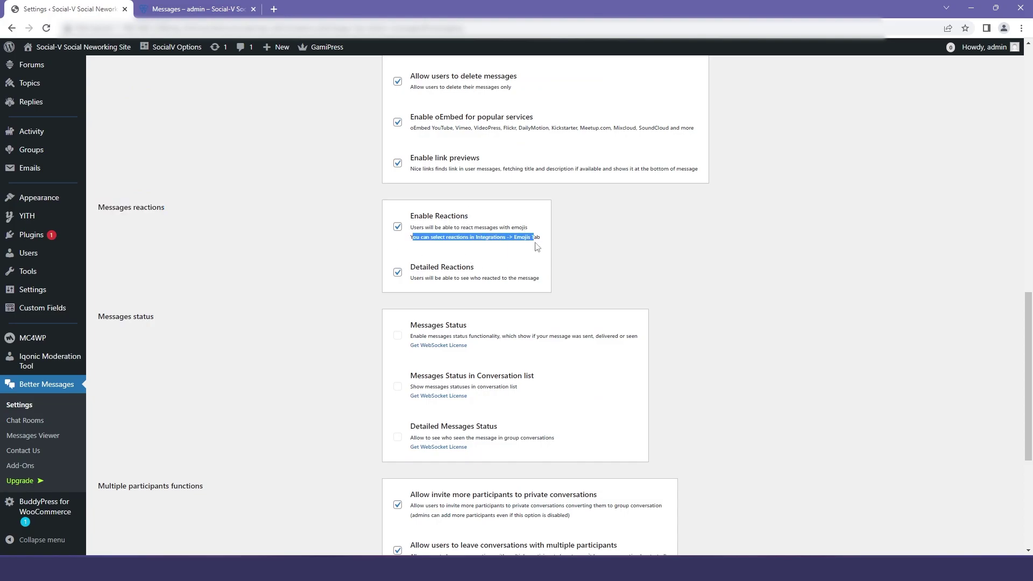
{"action": "left_click", "coordinate": [416, 245]}
{"action": "left_click_drag", "start_coordinate": [407, 234], "coordinate": [480, 245]}
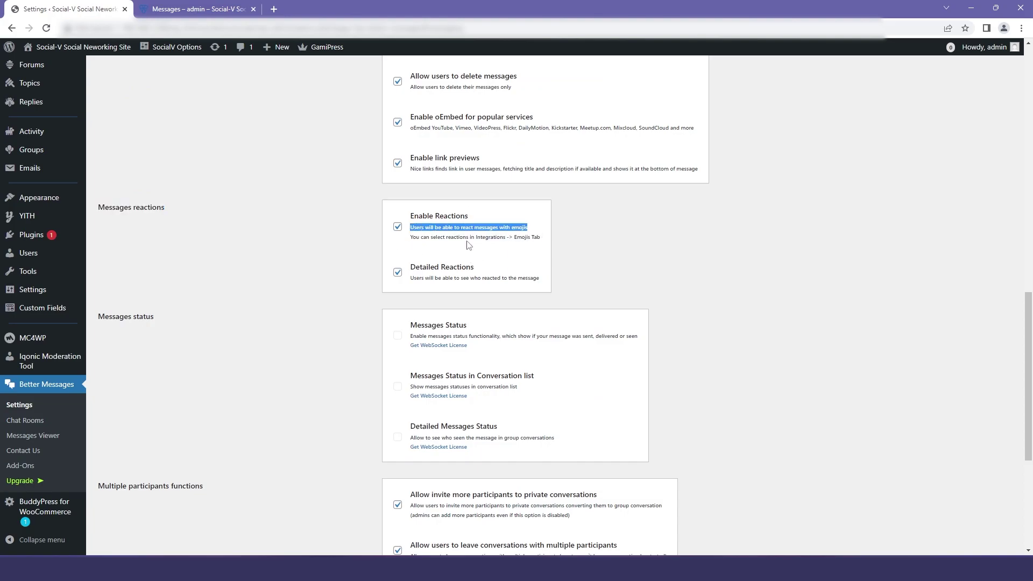
{"action": "triple_click", "coordinate": [480, 241]}
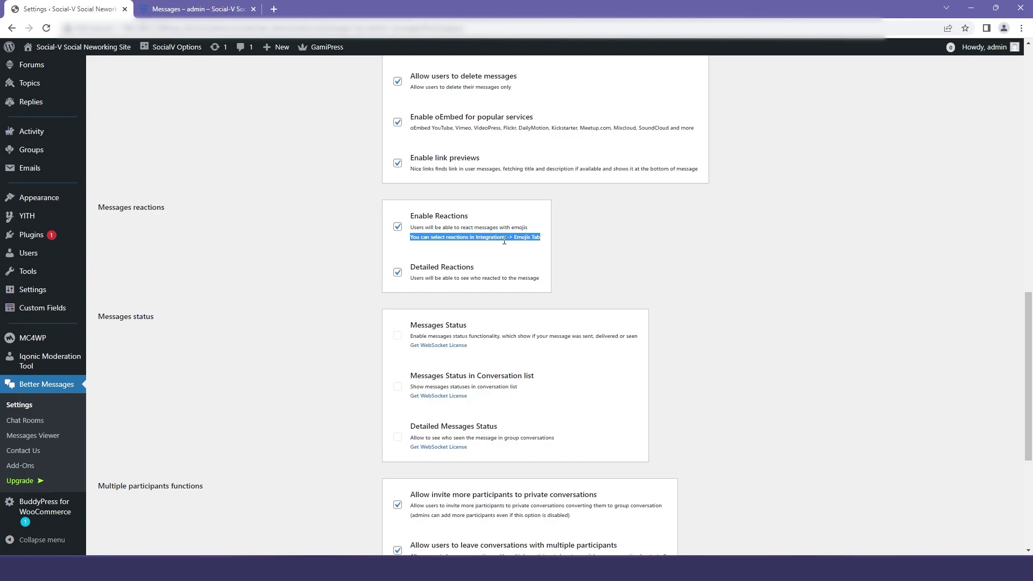
{"action": "scroll", "coordinate": [225, 344], "scroll_direction": "up", "scroll_amount": 12}
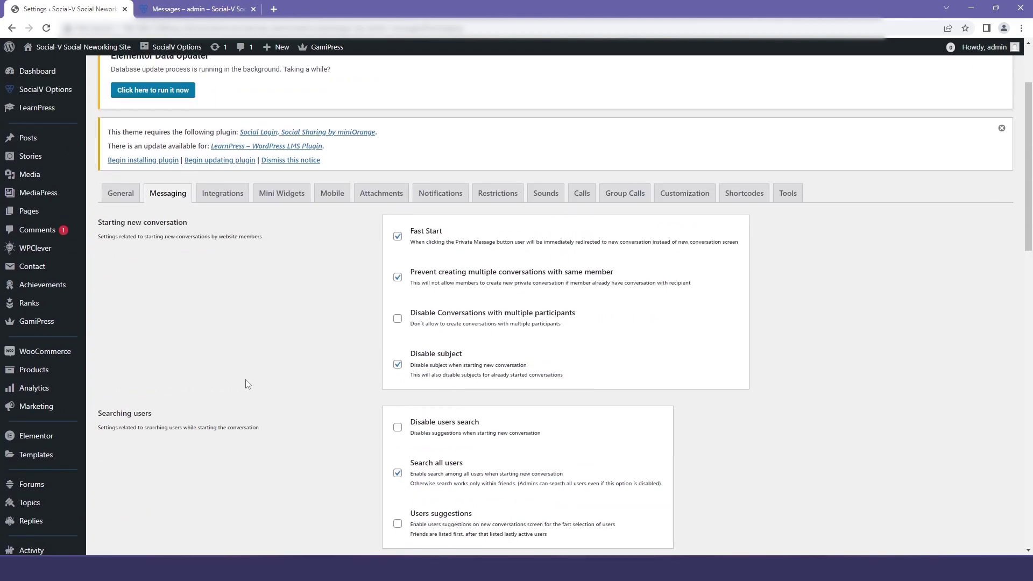
{"action": "scroll", "coordinate": [301, 381], "scroll_direction": "up", "scroll_amount": 2}
{"action": "left_click", "coordinate": [221, 304]}
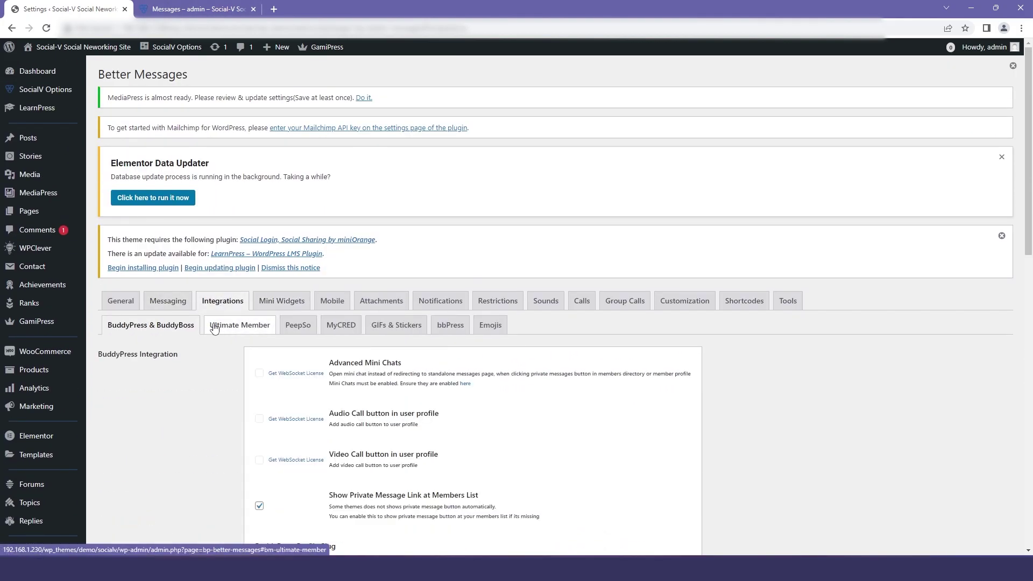
Open the Emojis integration settings and scroll through the six reaction emojis
{"action": "scroll", "coordinate": [220, 325], "scroll_direction": "down", "scroll_amount": 2}
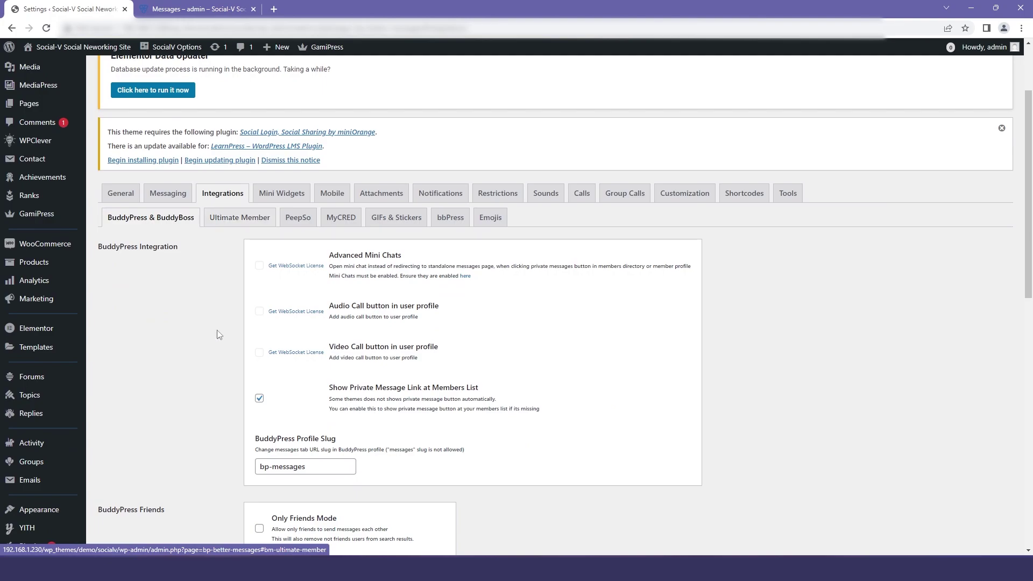
{"action": "left_click", "coordinate": [490, 221]}
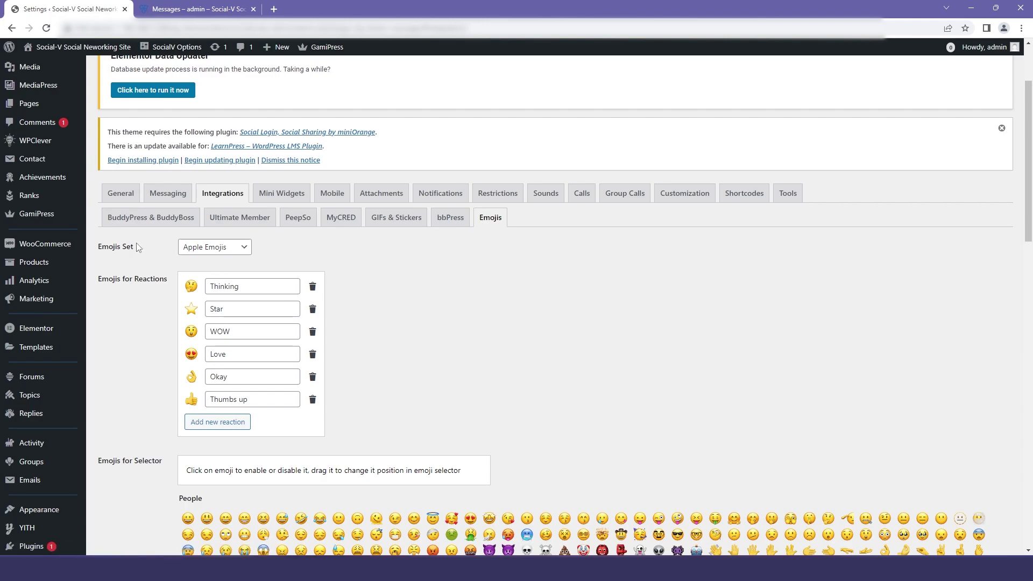
{"action": "scroll", "coordinate": [156, 266], "scroll_direction": "down", "scroll_amount": 2}
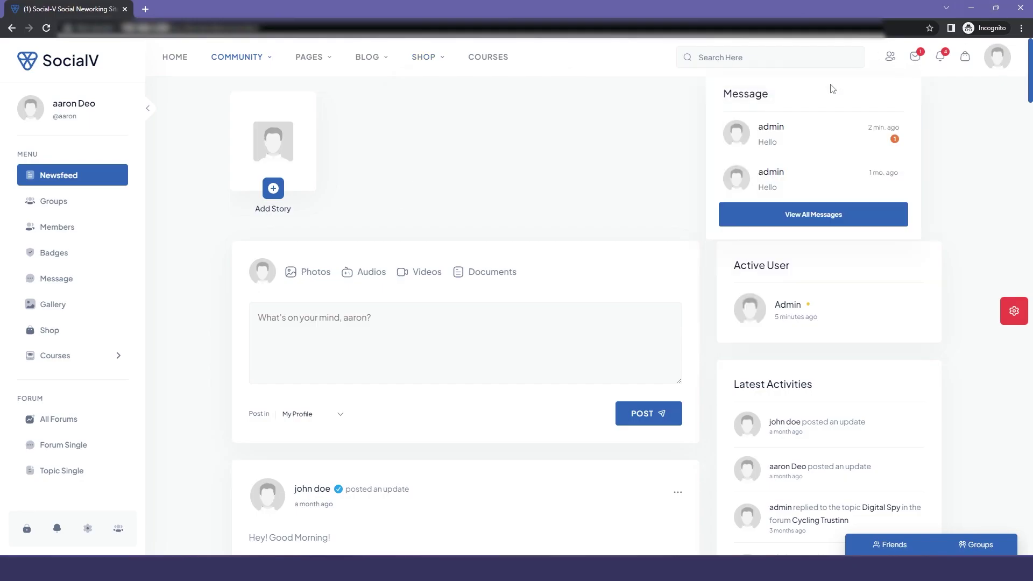
As the member, open the administrator's Hello conversation from View All Messages and try its reaction picker
{"action": "left_click", "coordinate": [805, 214]}
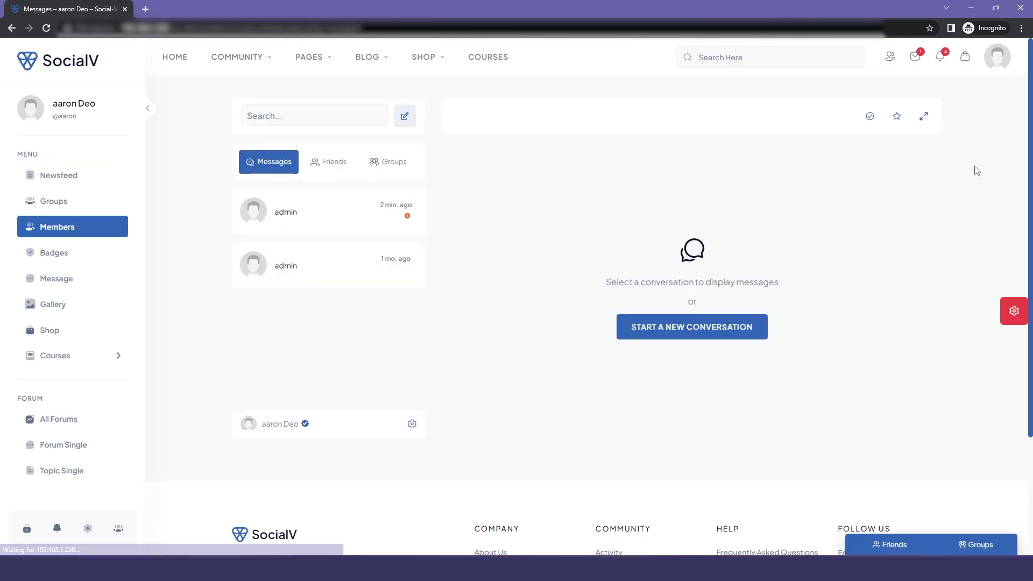
{"action": "left_click", "coordinate": [329, 222]}
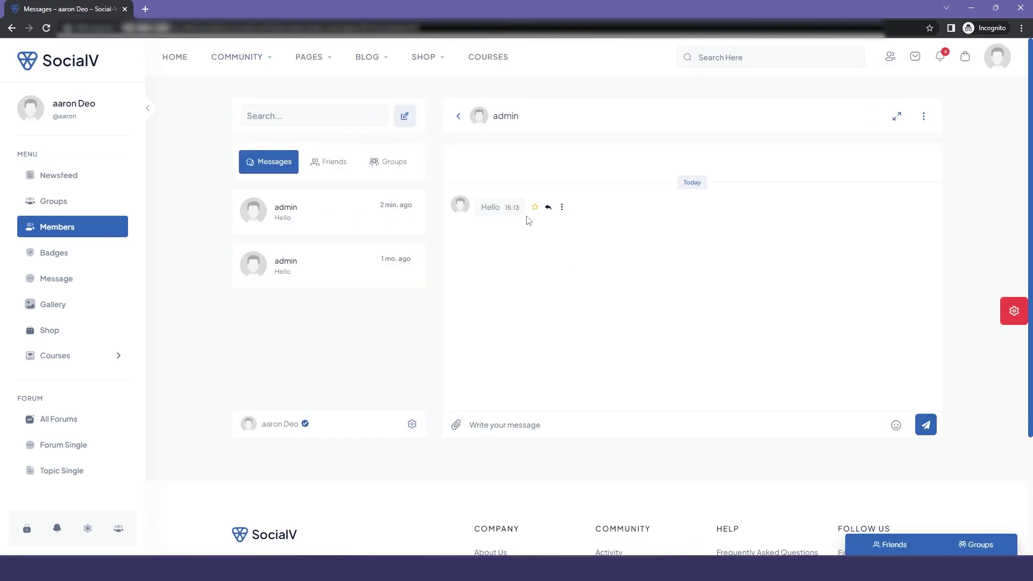
{"action": "mouse_move", "coordinate": [527, 225]}
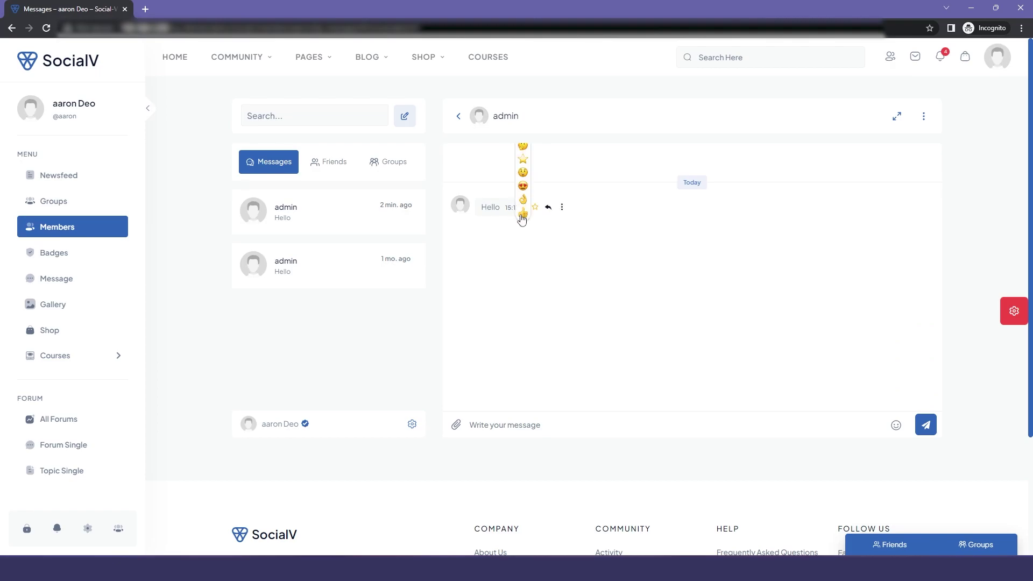
{"action": "key", "text": "alt+Tab"}
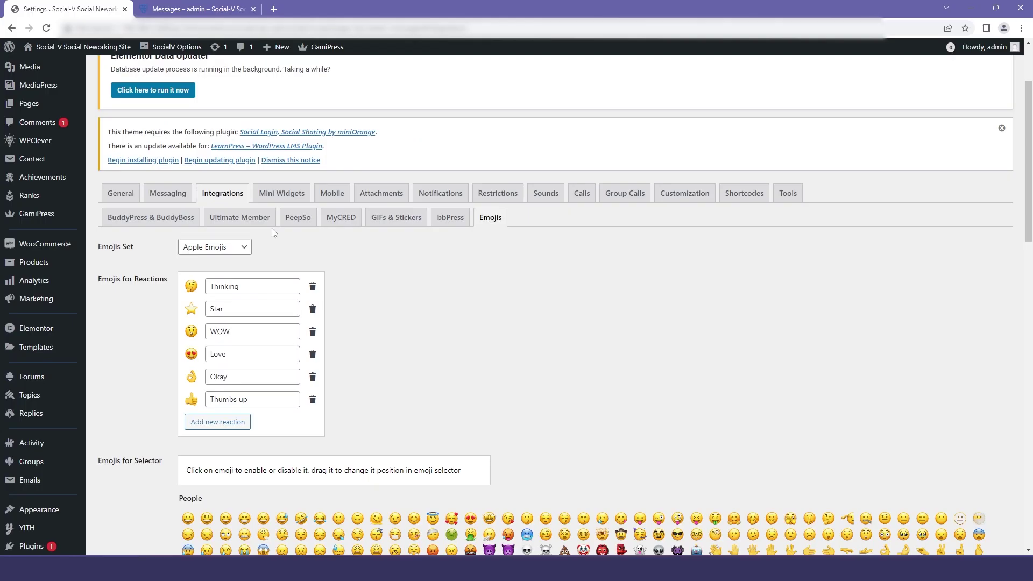
Review the BuddyPress & BuddyBoss integration options, including Show Private Message Link at Members List
{"action": "left_click", "coordinate": [160, 218]}
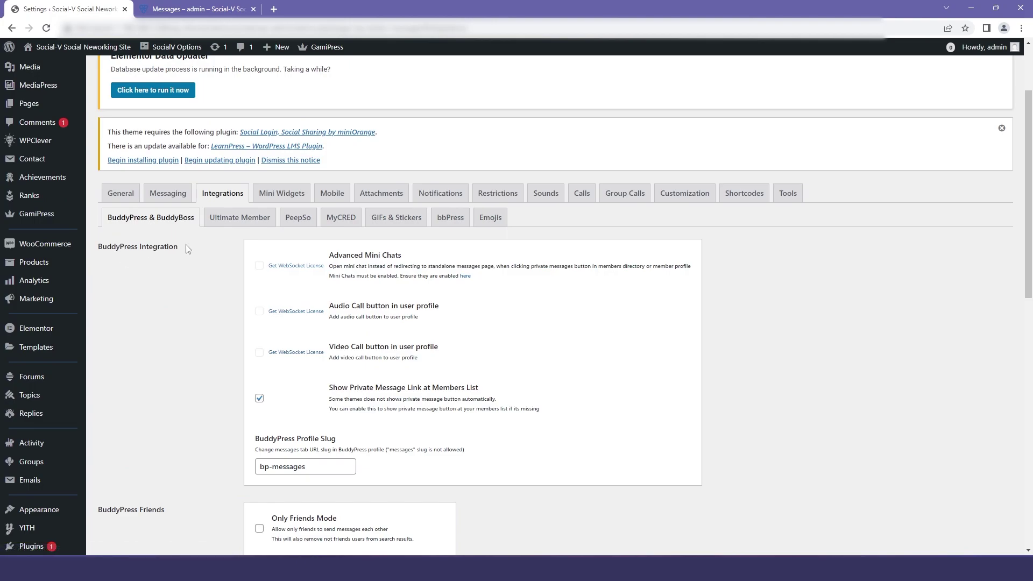
{"action": "left_click_drag", "start_coordinate": [187, 249], "coordinate": [110, 240]}
{"action": "left_click", "coordinate": [192, 327]}
{"action": "left_click_drag", "start_coordinate": [323, 388], "coordinate": [509, 390]}
{"action": "scroll", "coordinate": [496, 377], "scroll_direction": "down", "scroll_amount": 4}
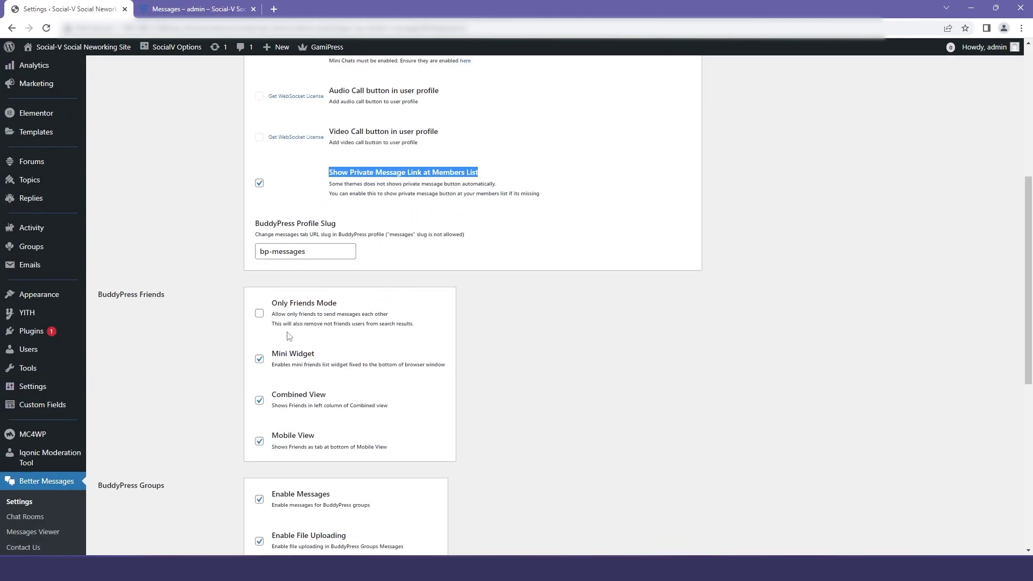
{"action": "left_click", "coordinate": [232, 218]}
Check the BuddyPress Profile Slug value 'bp-messages'
{"action": "left_click_drag", "start_coordinate": [252, 230], "coordinate": [340, 219]}
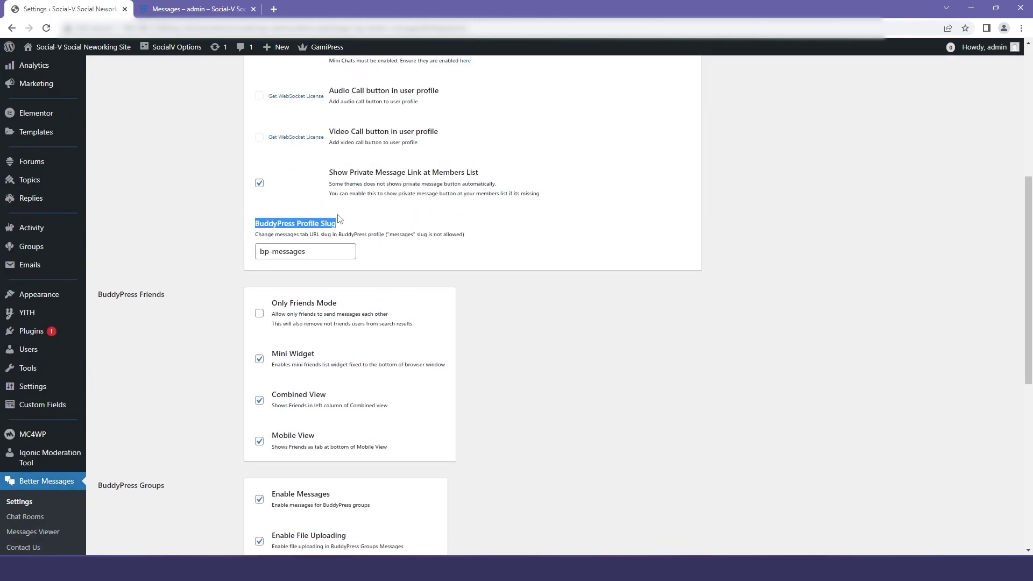
{"action": "left_click_drag", "start_coordinate": [309, 251], "coordinate": [249, 253]}
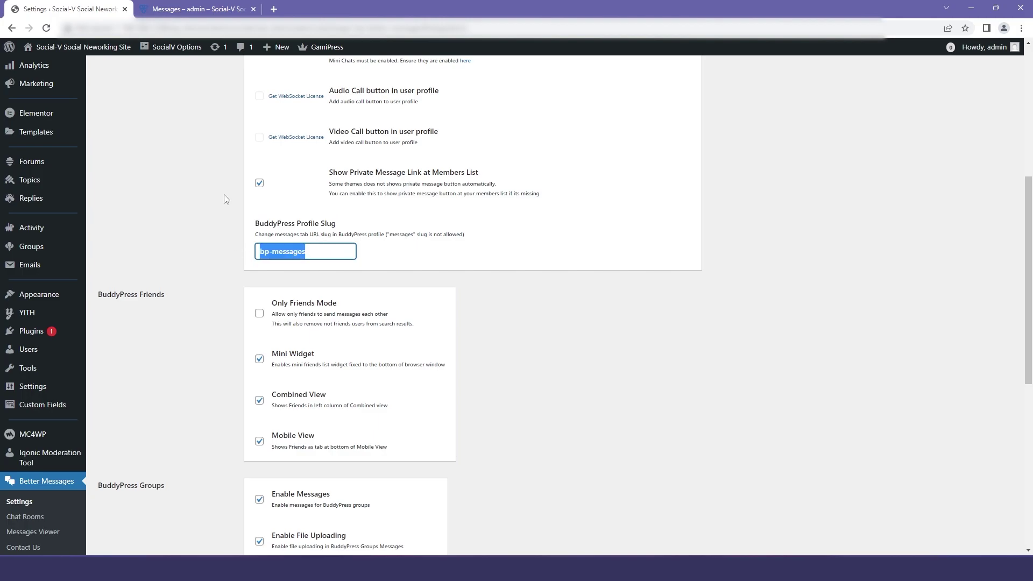
{"action": "left_click", "coordinate": [196, 9]}
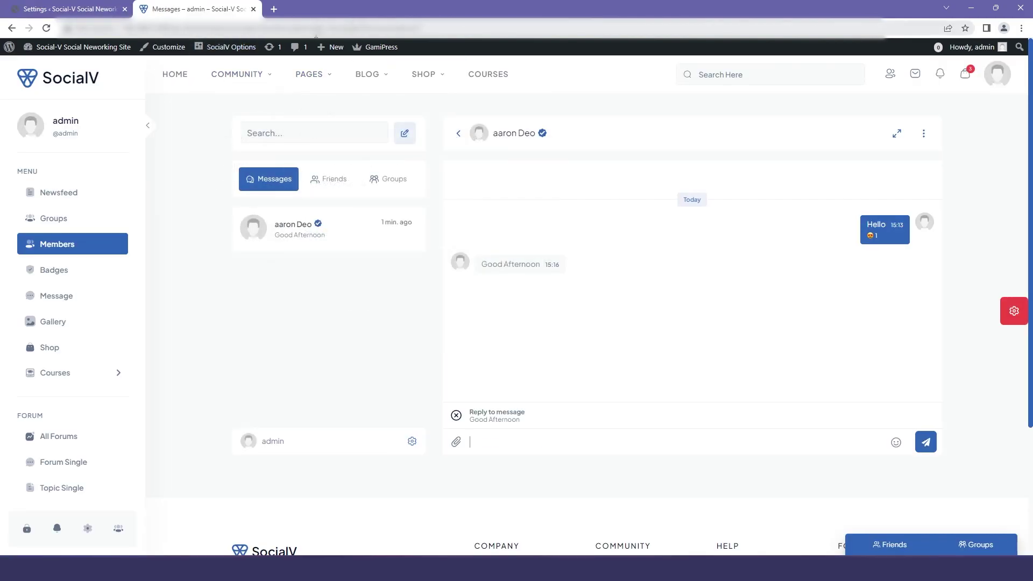
{"action": "key", "text": "ctrl+shift+Tab"}
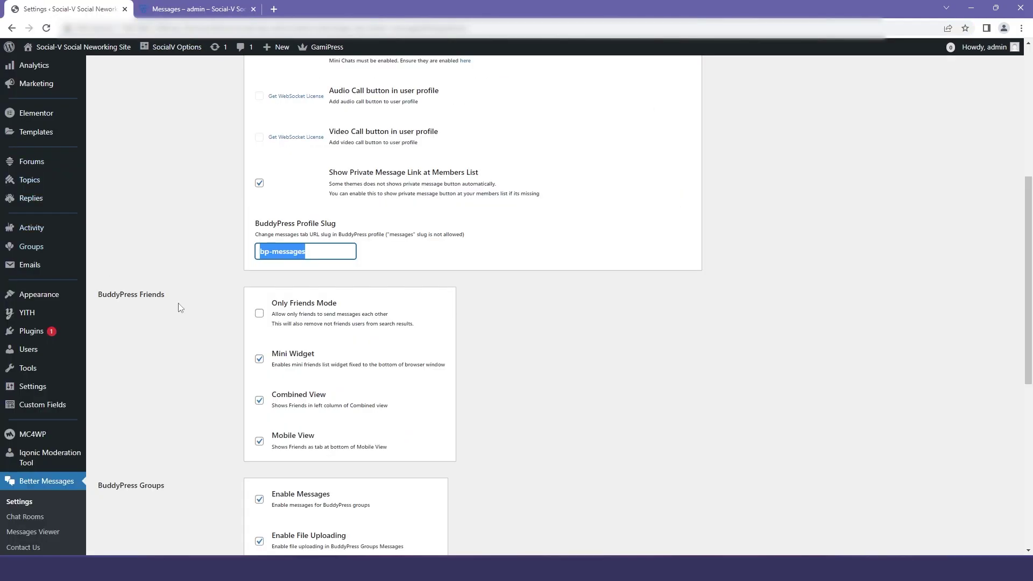
{"action": "left_click", "coordinate": [189, 337]}
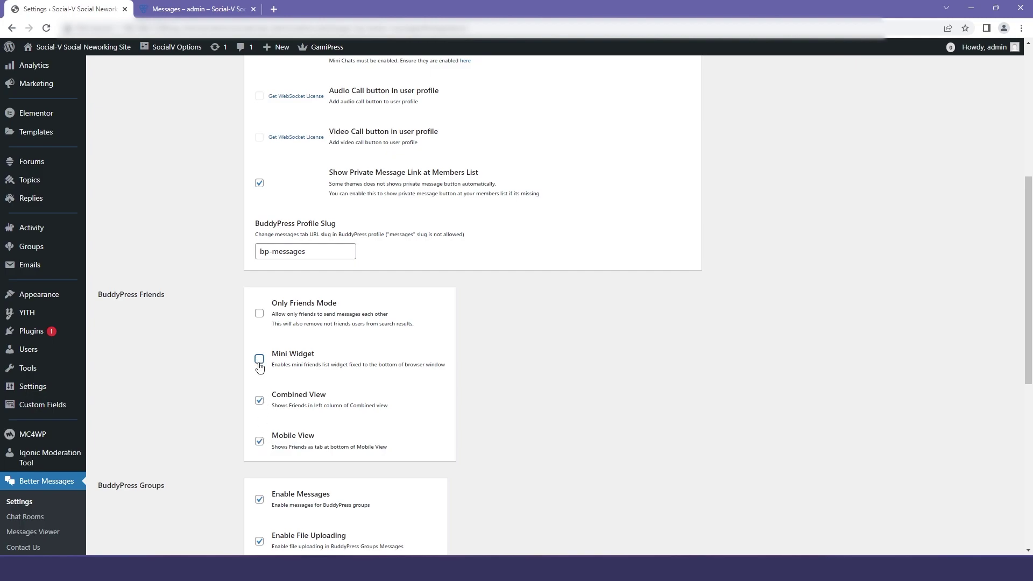
Uncheck Mini Widget under BuddyPress Friends and review its description
{"action": "double_click", "coordinate": [298, 353]}
{"action": "left_click_drag", "start_coordinate": [274, 365], "coordinate": [442, 373]}
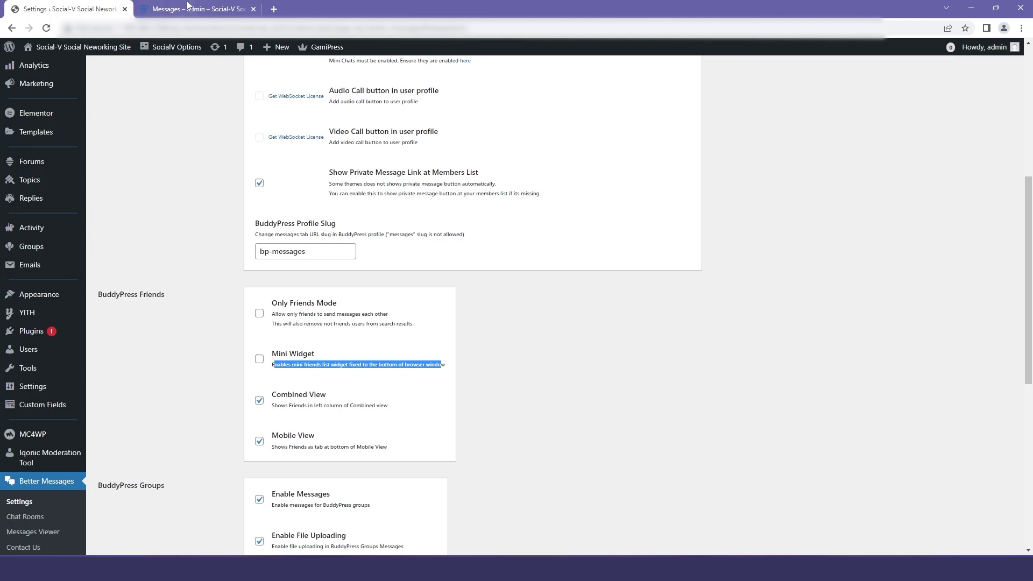
{"action": "left_click", "coordinate": [186, 8]}
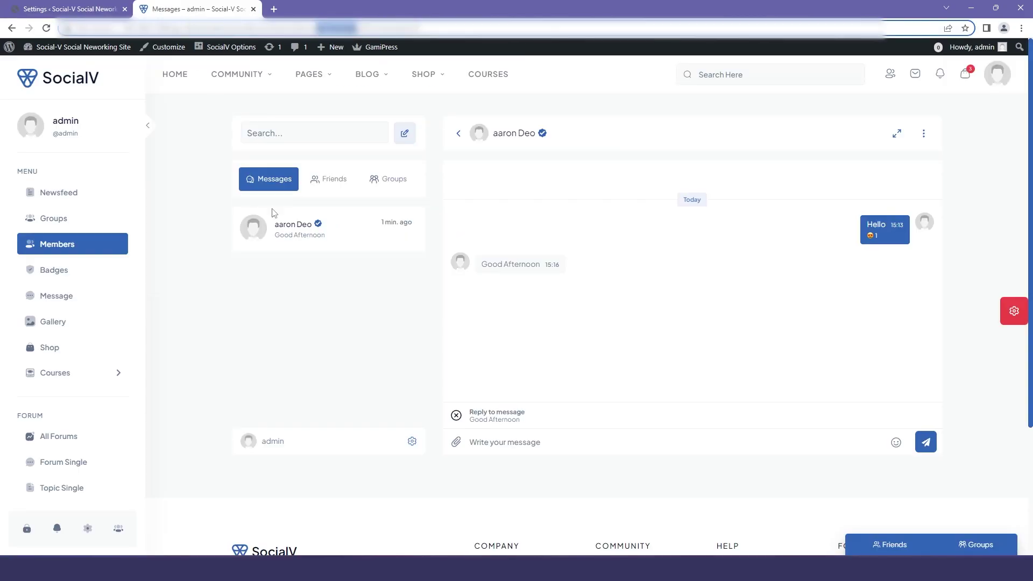
Expand the bottom-right Friends and Groups widget to list friends, then return to settings
{"action": "left_click", "coordinate": [882, 545]}
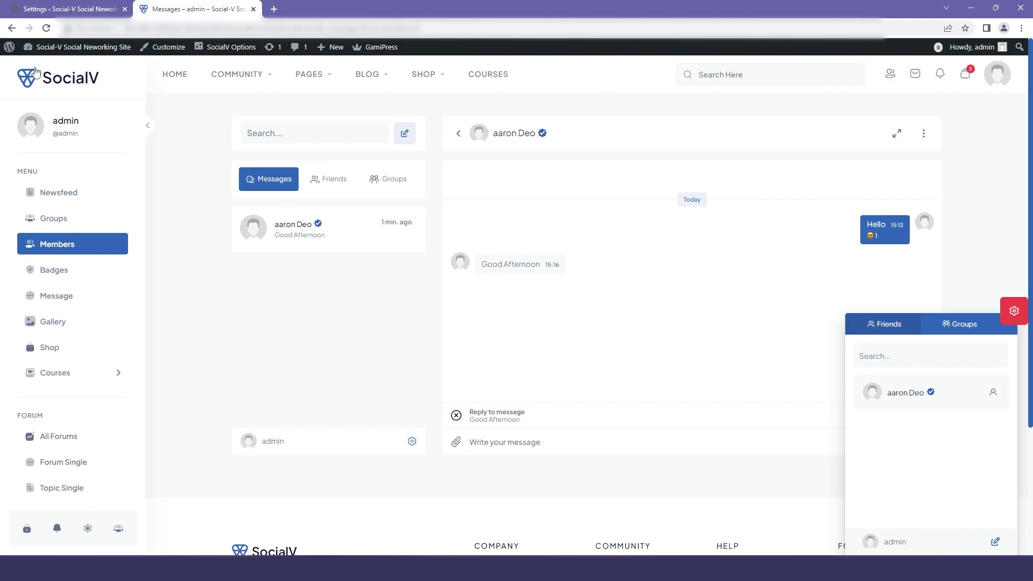
{"action": "left_click", "coordinate": [60, 6]}
{"action": "left_click", "coordinate": [310, 387]}
Save the Better Messages settings and reload the SocialV Messages page to see the effect
{"action": "scroll", "coordinate": [278, 434], "scroll_direction": "down", "scroll_amount": 2}
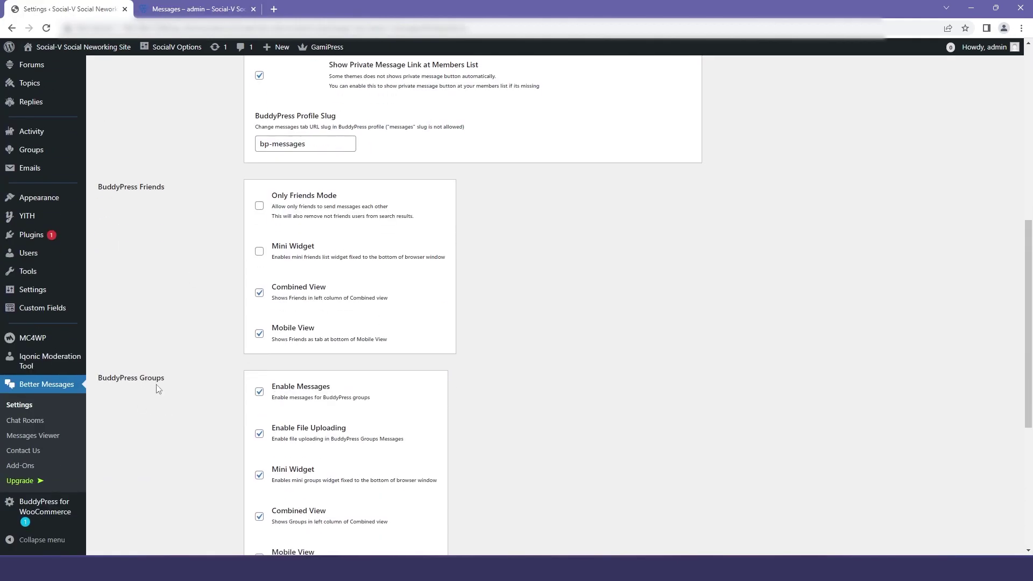
{"action": "scroll", "coordinate": [316, 368], "scroll_direction": "down", "scroll_amount": 2}
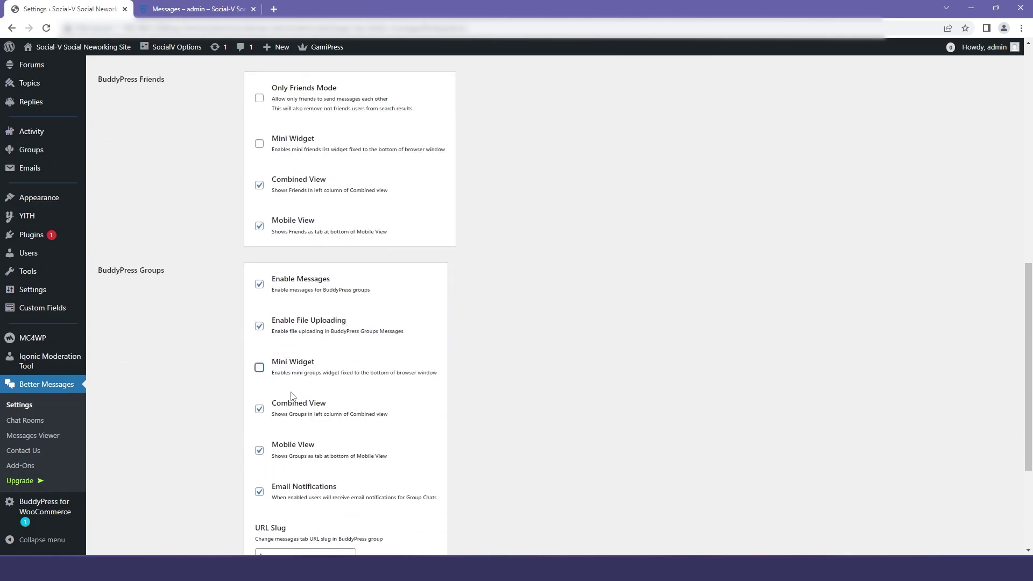
{"action": "scroll", "coordinate": [292, 395], "scroll_direction": "down", "scroll_amount": 3}
{"action": "left_click", "coordinate": [137, 492]}
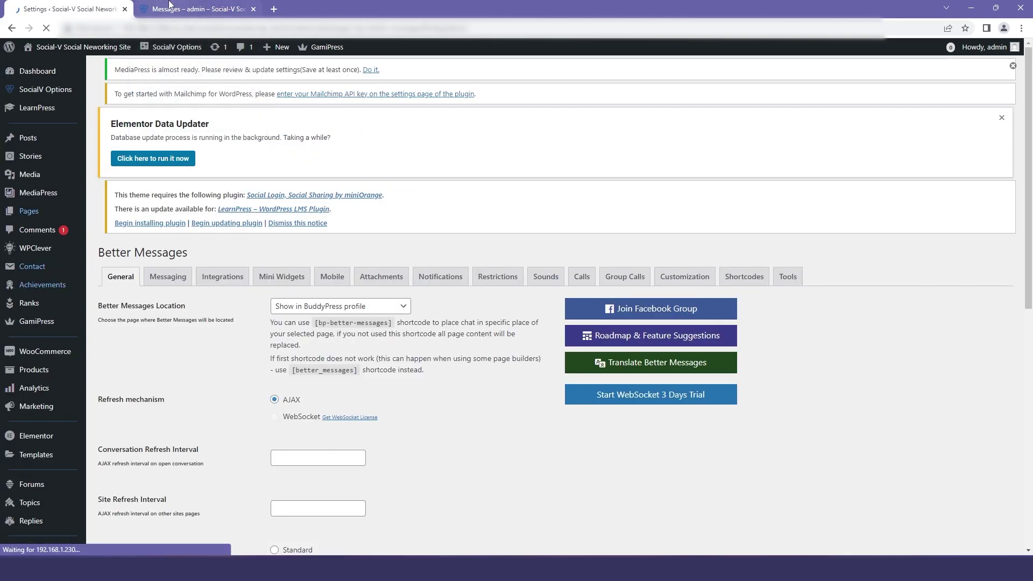
{"action": "left_click", "coordinate": [188, 7]}
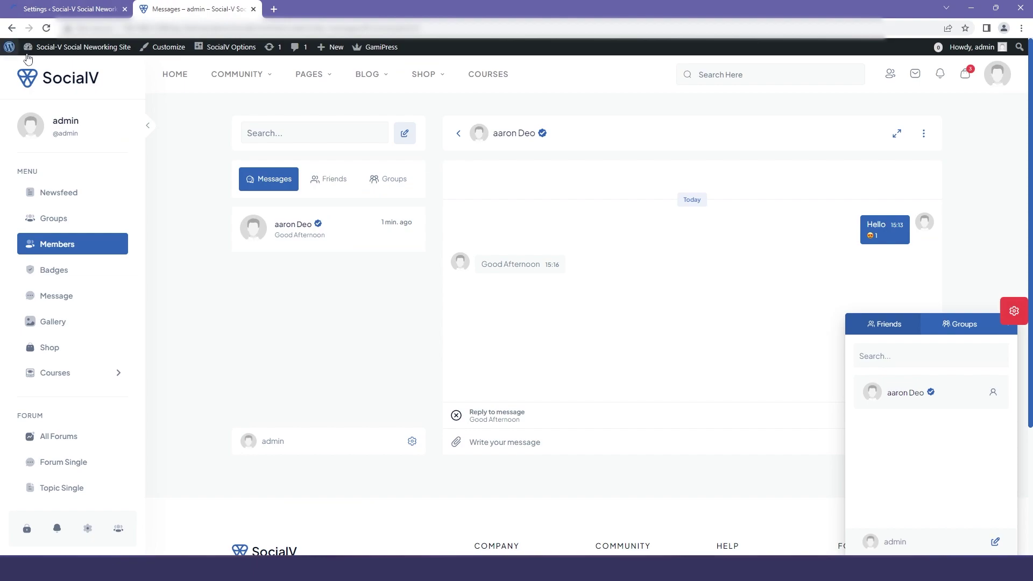
{"action": "left_click", "coordinate": [47, 30]}
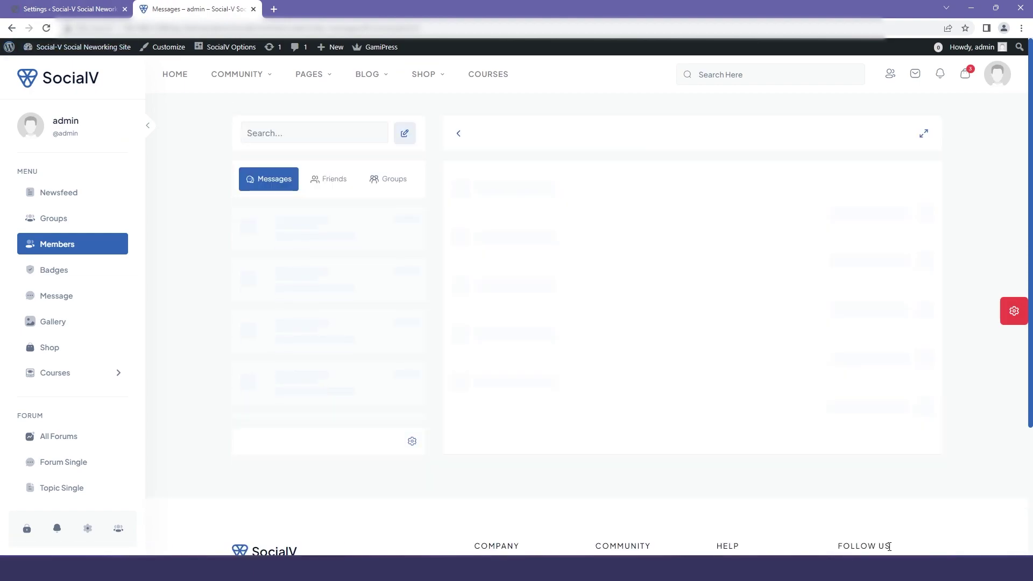
Re-enable the Mini Widget for BuddyPress Friends and Groups and save the settings
{"action": "key", "text": "ctrl+shift+Tab"}
{"action": "left_click", "coordinate": [259, 427]}
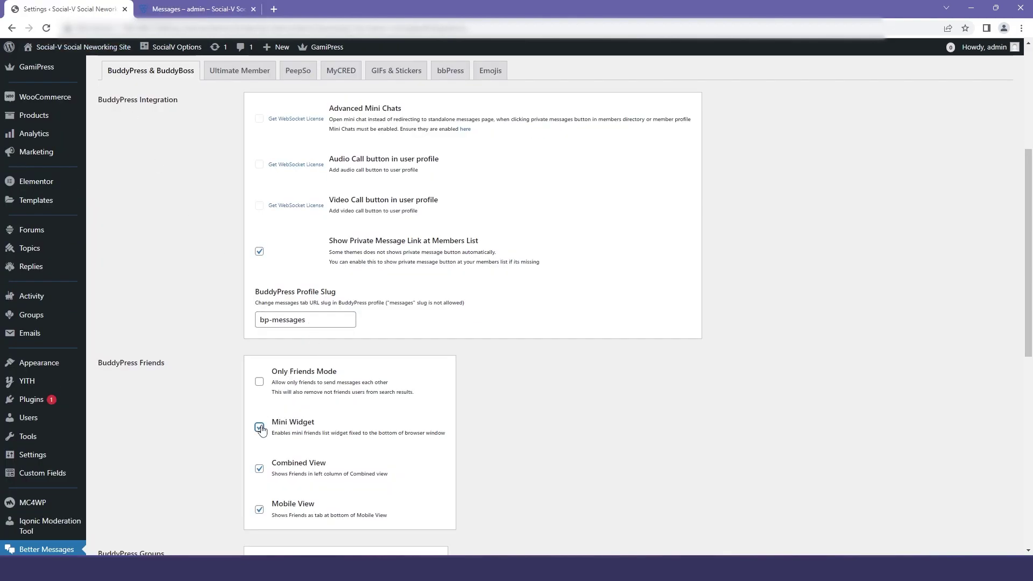
{"action": "scroll", "coordinate": [240, 312], "scroll_direction": "down", "scroll_amount": 4}
{"action": "left_click", "coordinate": [259, 437]}
{"action": "scroll", "coordinate": [259, 438], "scroll_direction": "down", "scroll_amount": 5}
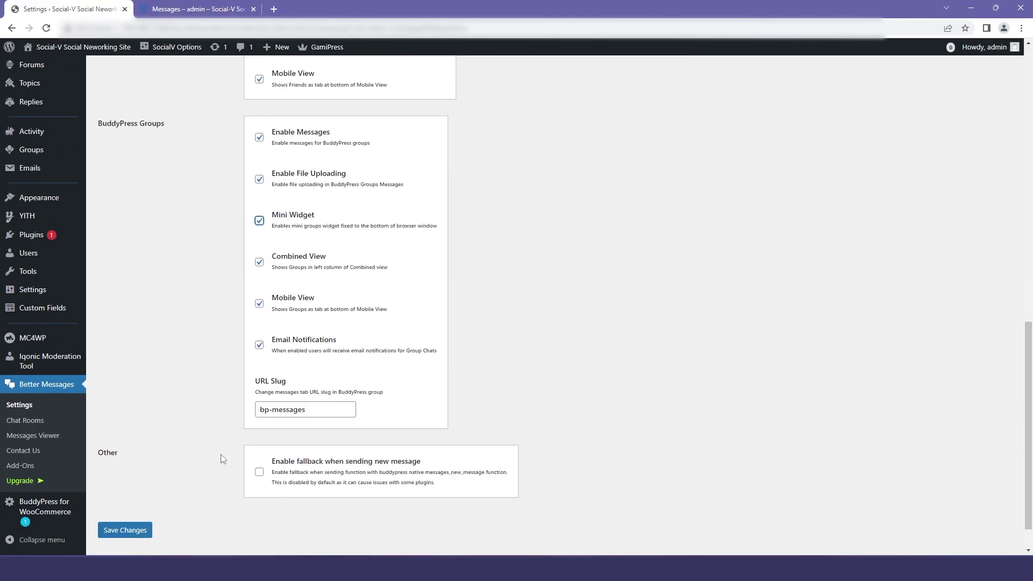
{"action": "left_click", "coordinate": [122, 490]}
{"action": "scroll", "coordinate": [376, 387], "scroll_direction": "down", "scroll_amount": 2}
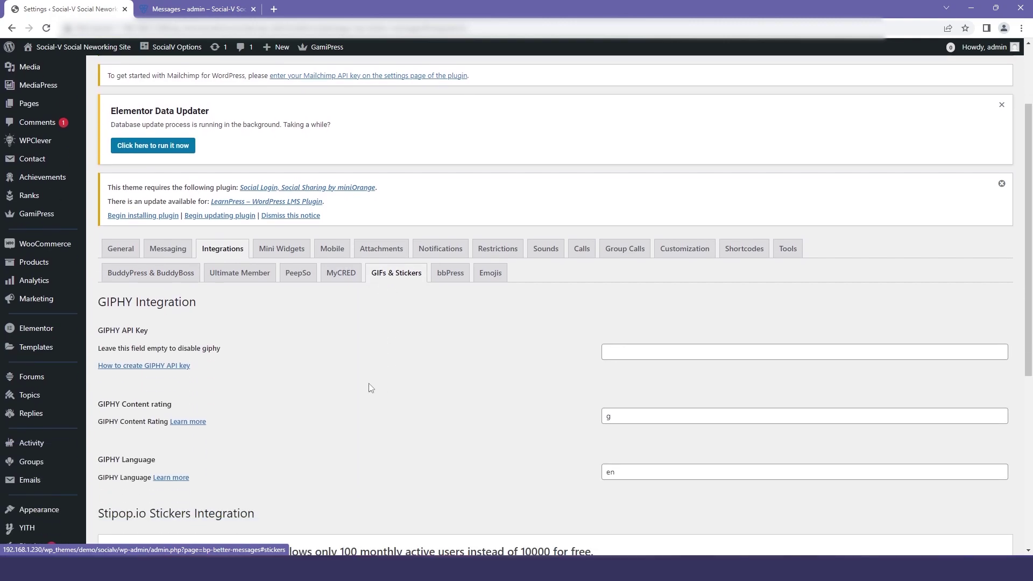
{"action": "left_click_drag", "start_coordinate": [196, 302], "coordinate": [125, 302]}
Test the emoji picker in the SocialV conversation's reply box, then bring up the Mobile settings tab
{"action": "left_click", "coordinate": [200, 5]}
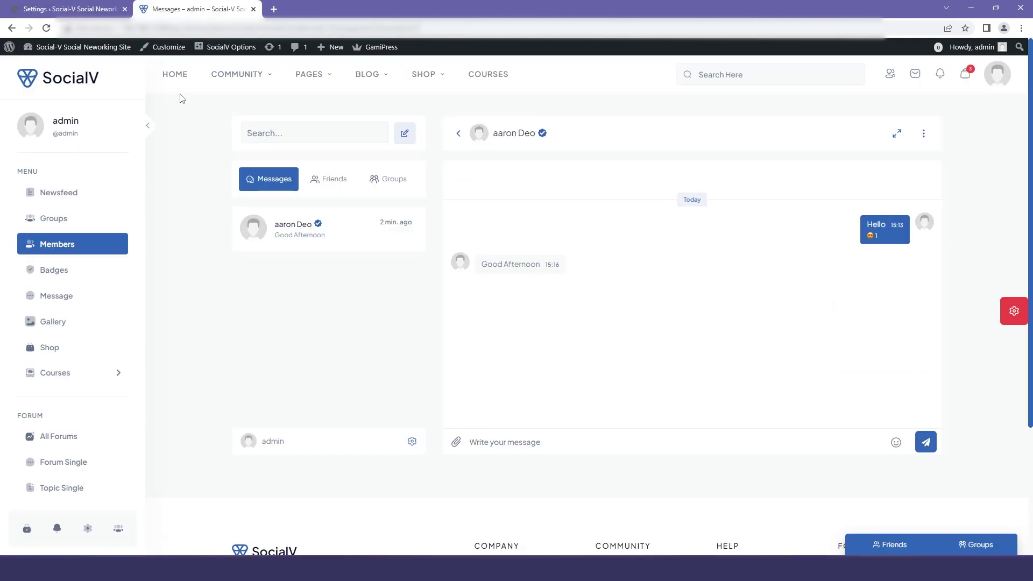
{"action": "left_click", "coordinate": [516, 440]}
{"action": "left_click", "coordinate": [896, 443]}
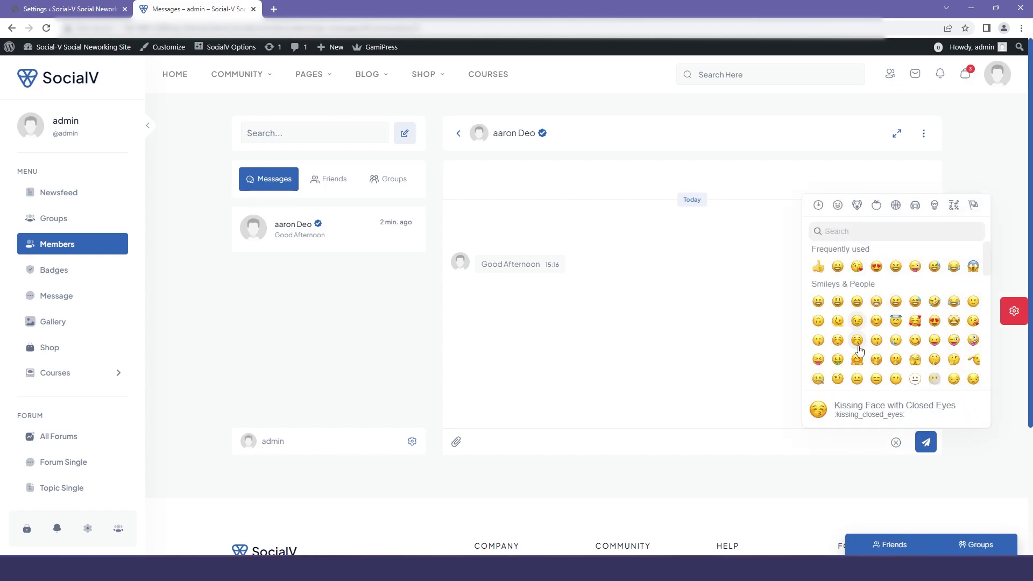
{"action": "left_click", "coordinate": [894, 443]}
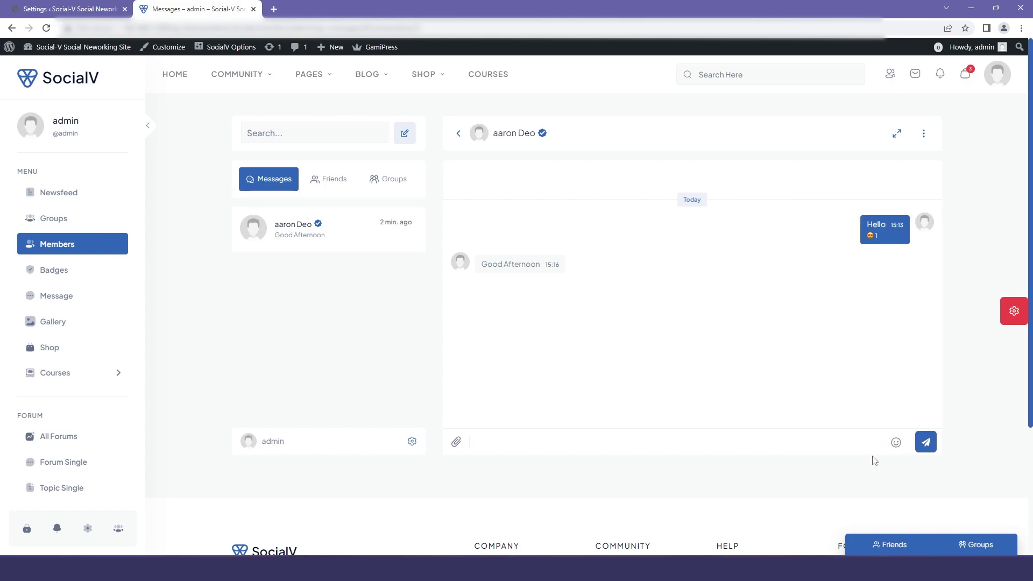
{"action": "left_click", "coordinate": [102, 9]}
{"action": "left_click", "coordinate": [328, 361]}
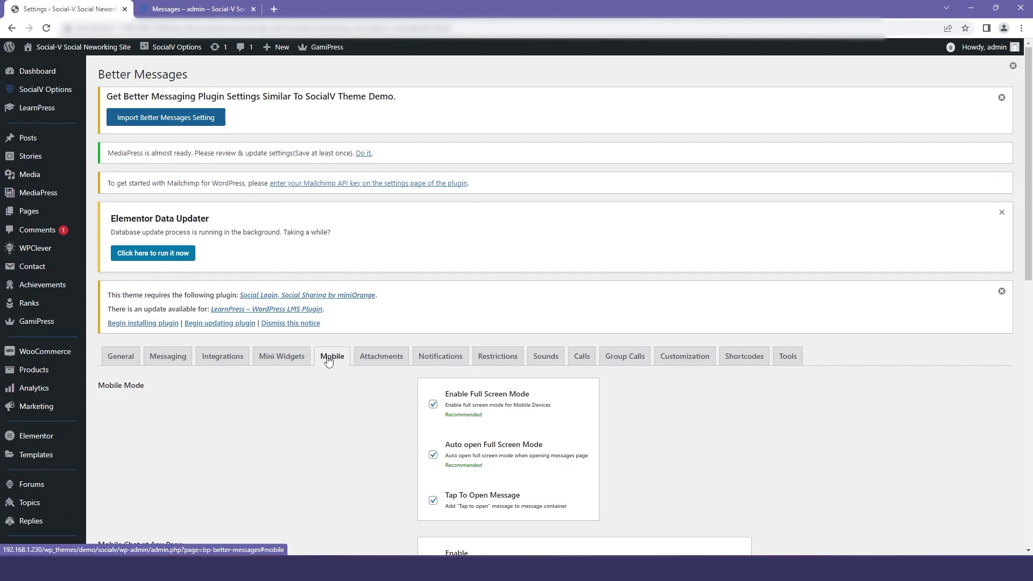
Review the Mobile options such as Full Screen Mode and Tap To Open Message, then go to Attachments
{"action": "scroll", "coordinate": [210, 382], "scroll_direction": "down", "scroll_amount": 5}
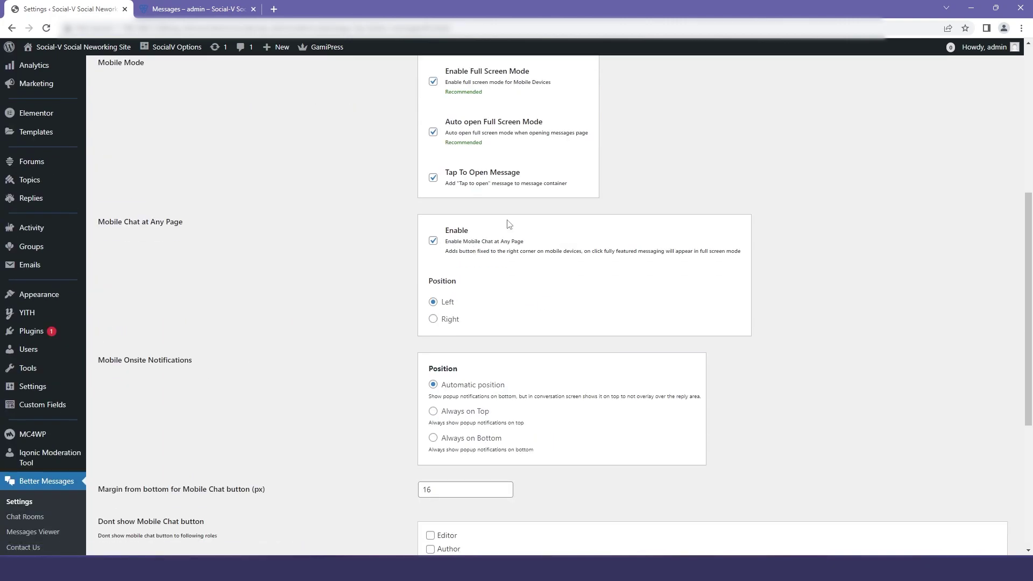
{"action": "scroll", "coordinate": [392, 279], "scroll_direction": "up", "scroll_amount": 3}
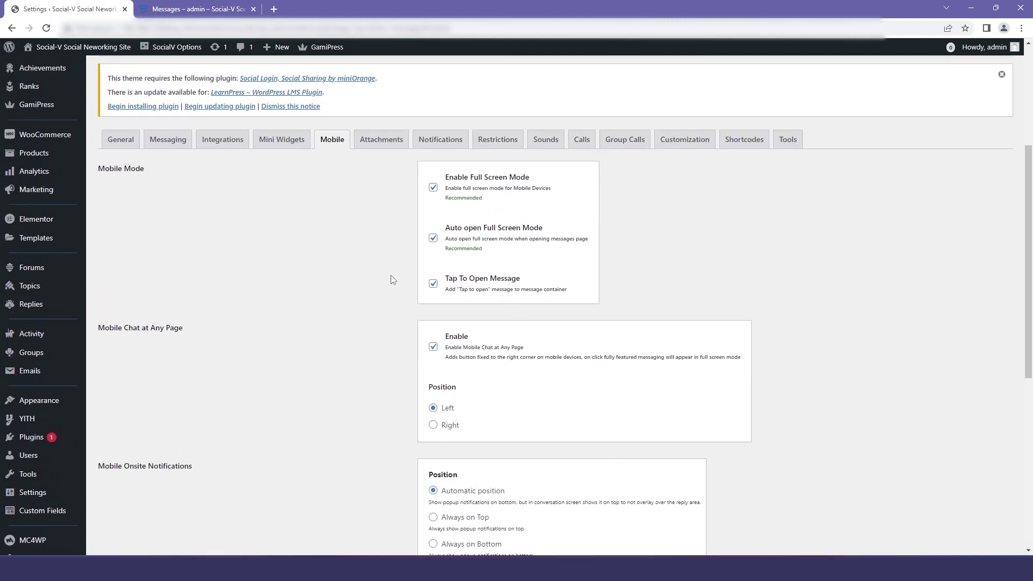
{"action": "scroll", "coordinate": [392, 280], "scroll_direction": "down", "scroll_amount": 7}
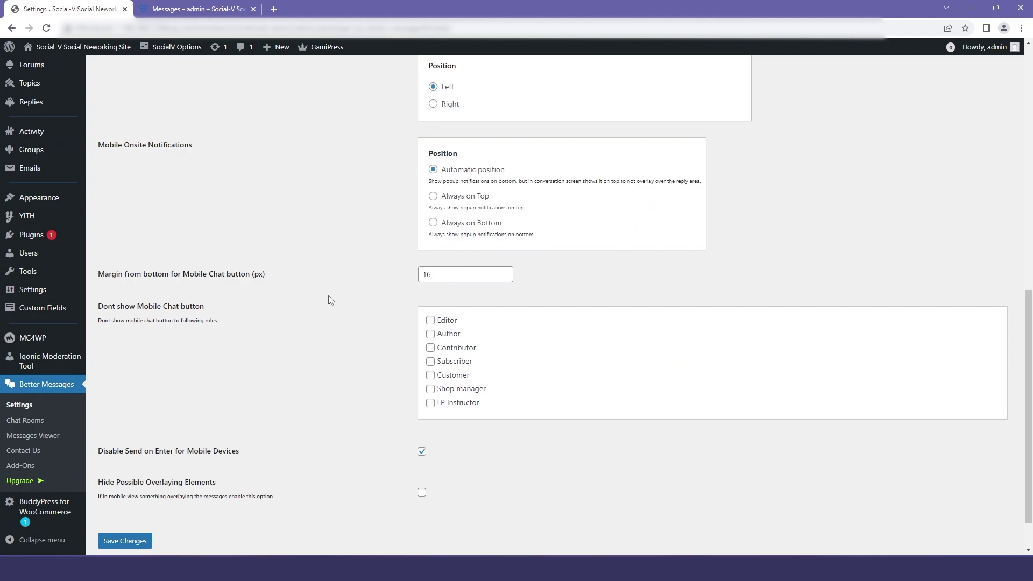
{"action": "scroll", "coordinate": [330, 298], "scroll_direction": "up", "scroll_amount": 6}
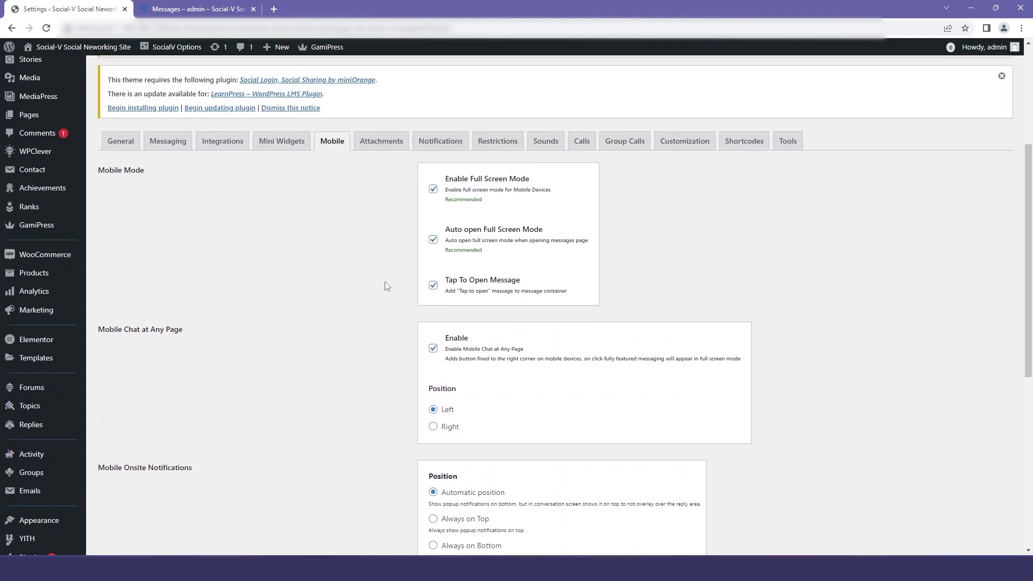
{"action": "scroll", "coordinate": [385, 286], "scroll_direction": "up", "scroll_amount": 2}
{"action": "left_click", "coordinate": [382, 250]}
Read through the Attachments settings, highlighting the Allowed formats descriptions
{"action": "left_click_drag", "start_coordinate": [97, 278], "coordinate": [137, 279]}
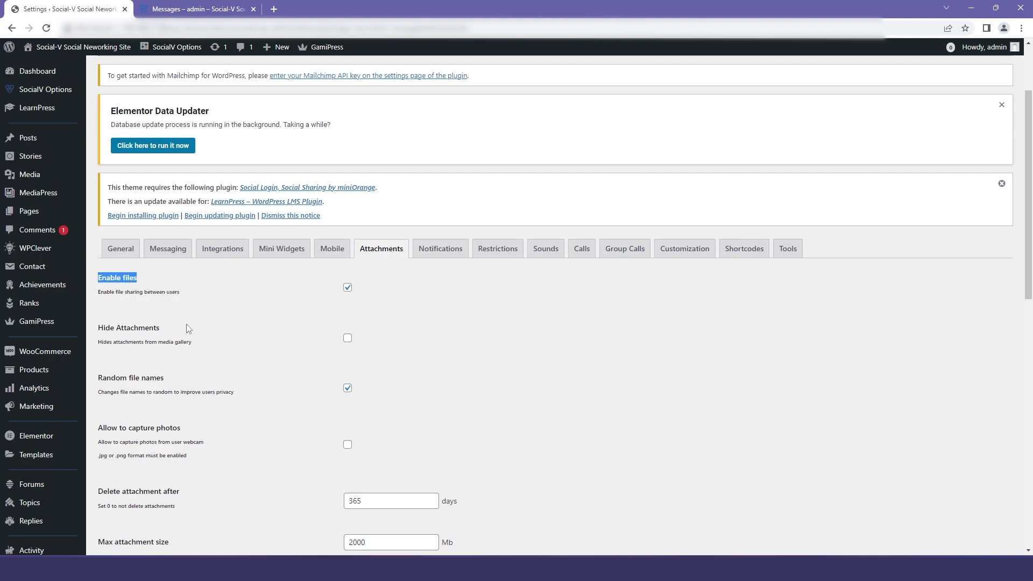
{"action": "scroll", "coordinate": [196, 378], "scroll_direction": "down", "scroll_amount": 4}
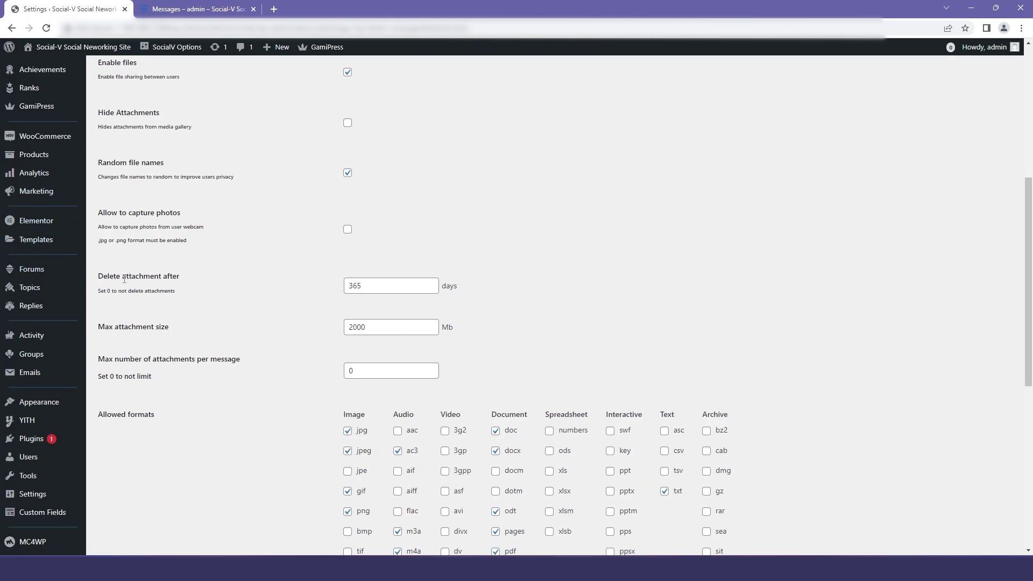
{"action": "left_click_drag", "start_coordinate": [98, 276], "coordinate": [200, 280]}
{"action": "left_click", "coordinate": [298, 304]}
{"action": "scroll", "coordinate": [269, 312], "scroll_direction": "down", "scroll_amount": 2}
{"action": "left_click_drag", "start_coordinate": [98, 306], "coordinate": [155, 308]}
{"action": "left_click", "coordinate": [316, 338]}
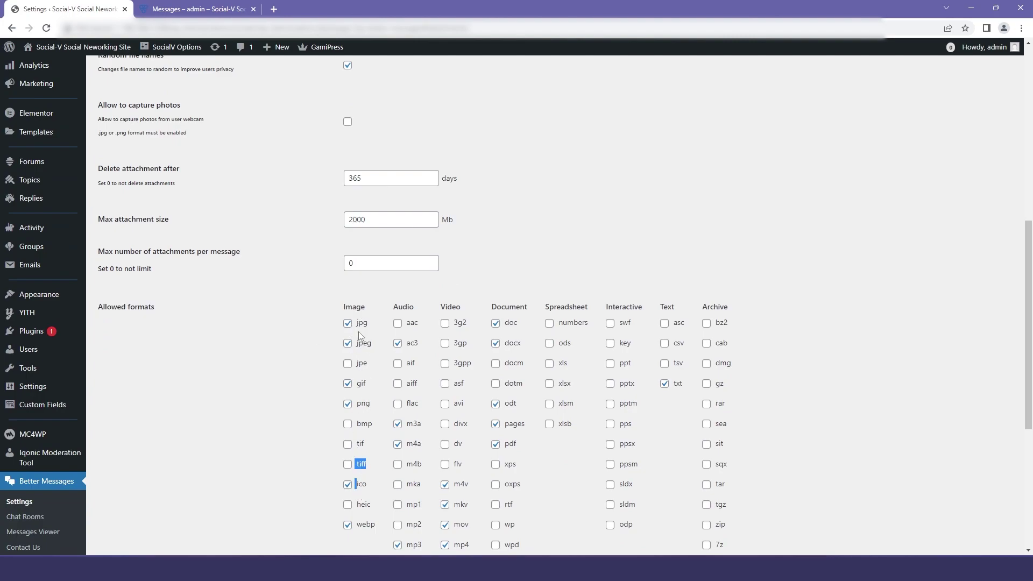
{"action": "scroll", "coordinate": [327, 418], "scroll_direction": "down", "scroll_amount": 2}
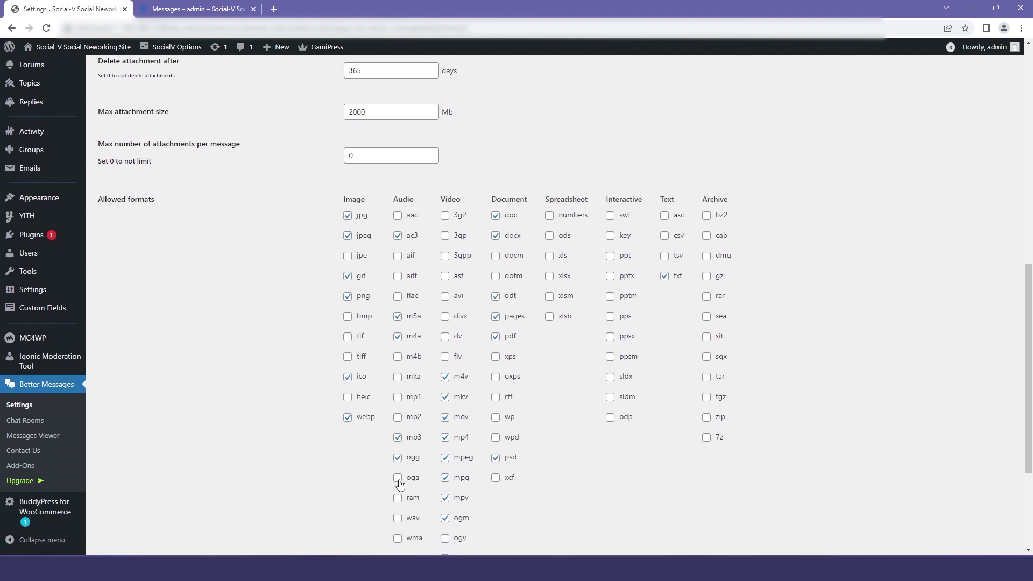
Tick ogv, xls, zip, tar and rar in Allowed formats and save the settings
{"action": "left_click", "coordinate": [446, 538]}
{"action": "left_click", "coordinate": [549, 256]}
{"action": "left_click", "coordinate": [707, 376]}
{"action": "left_click", "coordinate": [706, 417]}
{"action": "left_click", "coordinate": [707, 296]}
{"action": "scroll", "coordinate": [629, 325], "scroll_direction": "down", "scroll_amount": 3}
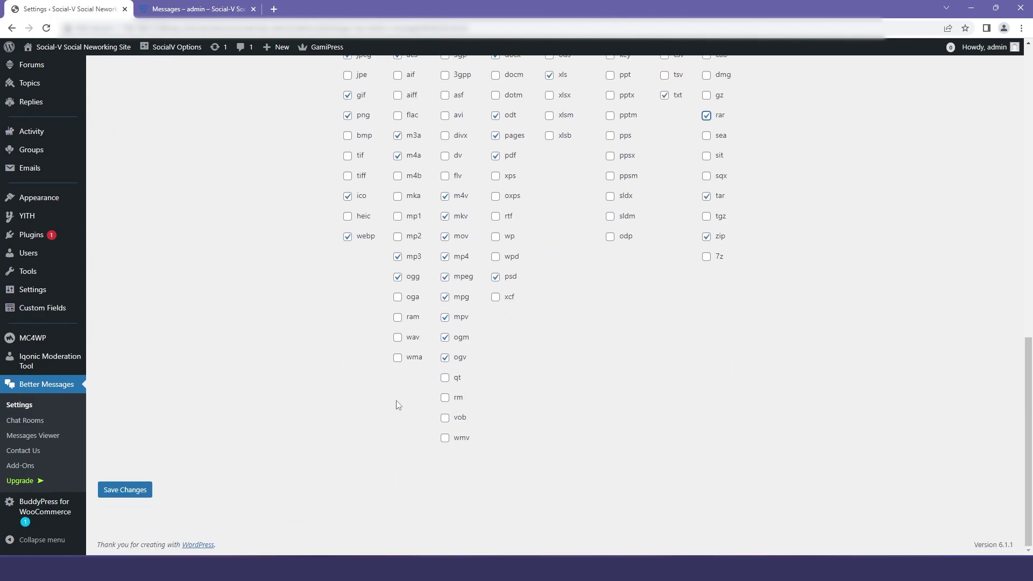
{"action": "left_click", "coordinate": [125, 490]}
Scroll through the Better Messages Notifications settings
{"action": "left_click", "coordinate": [439, 293]}
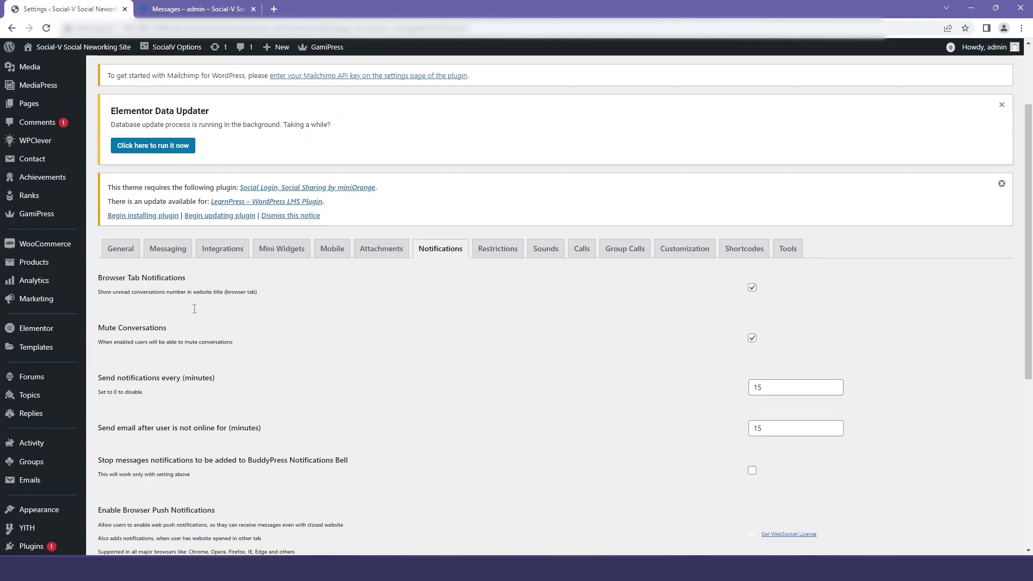
{"action": "scroll", "coordinate": [195, 308], "scroll_direction": "down", "scroll_amount": 2}
{"action": "scroll", "coordinate": [194, 307], "scroll_direction": "up", "scroll_amount": 4}
{"action": "scroll", "coordinate": [192, 307], "scroll_direction": "down", "scroll_amount": 2}
{"action": "scroll", "coordinate": [192, 282], "scroll_direction": "down", "scroll_amount": 2}
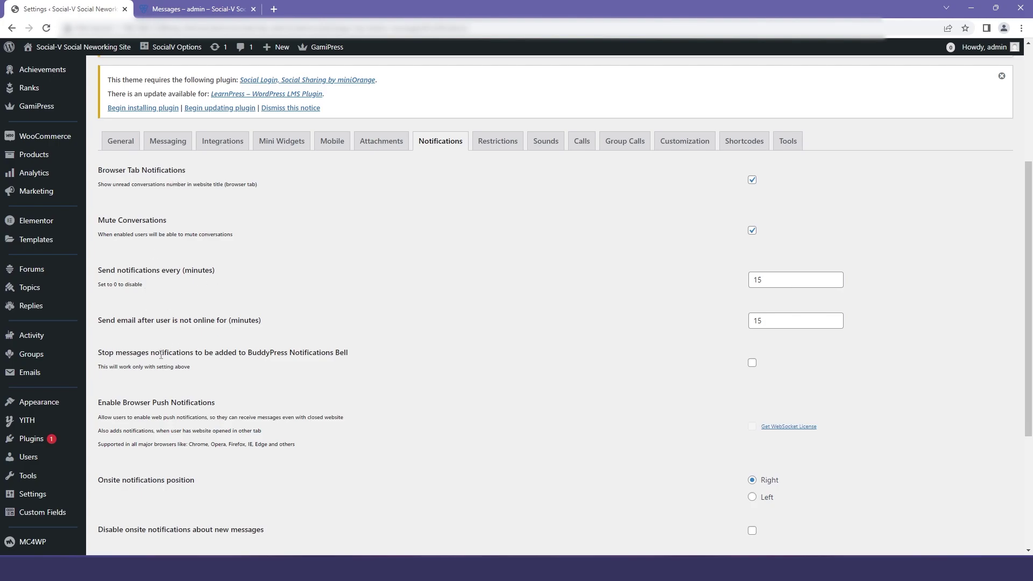
{"action": "scroll", "coordinate": [161, 355], "scroll_direction": "down", "scroll_amount": 4}
{"action": "scroll", "coordinate": [160, 355], "scroll_direction": "up", "scroll_amount": 8}
Read the Restrictions options on who can message and blocking other users
{"action": "left_click", "coordinate": [491, 361]}
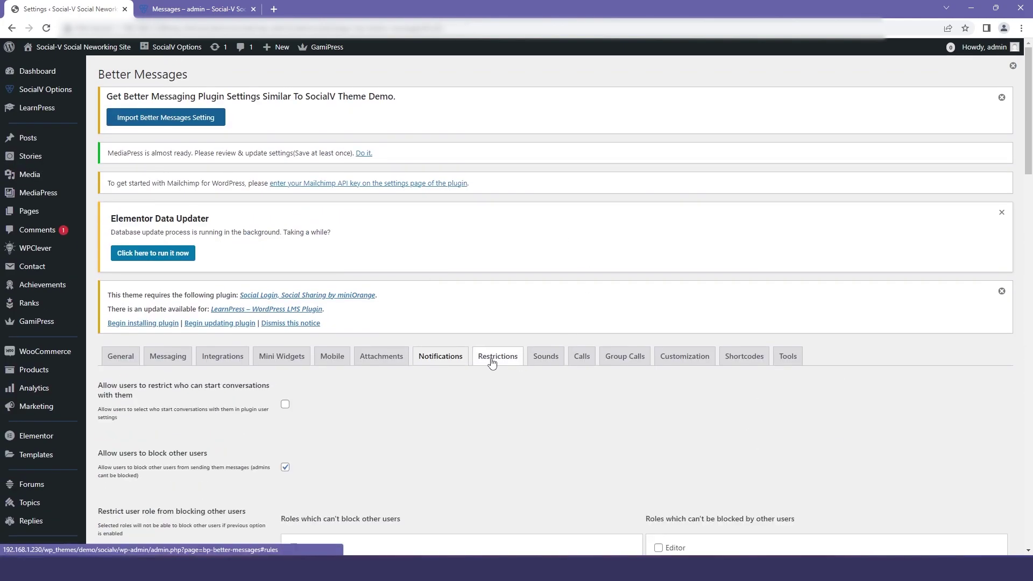
{"action": "scroll", "coordinate": [493, 360], "scroll_direction": "down", "scroll_amount": 4}
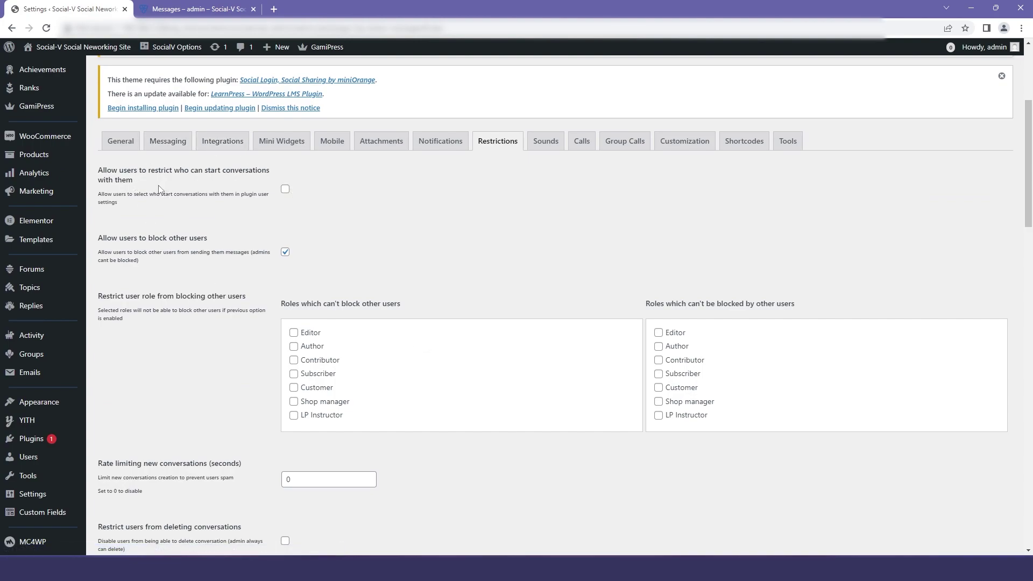
{"action": "left_click_drag", "start_coordinate": [158, 185], "coordinate": [113, 171]}
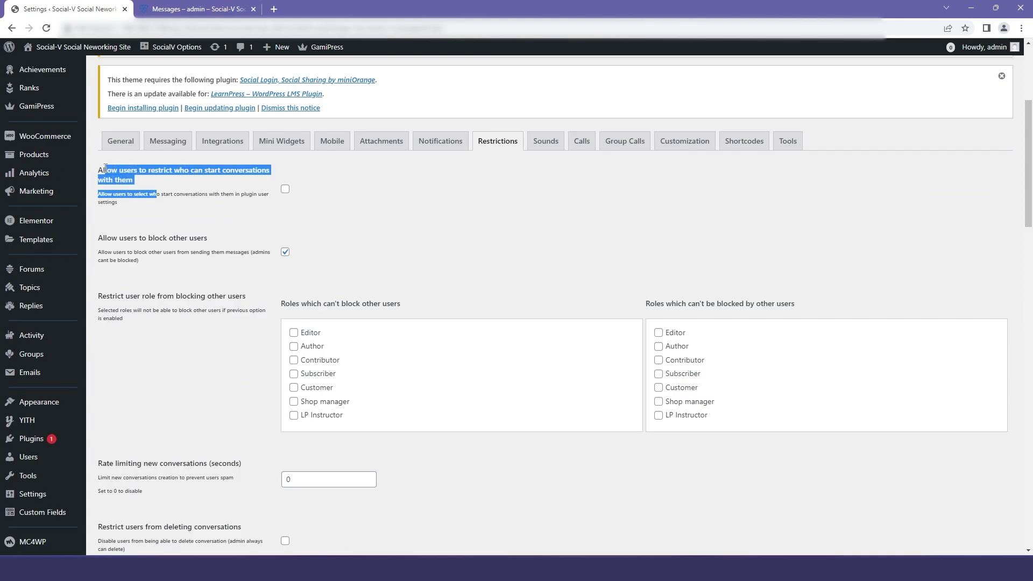
{"action": "left_click", "coordinate": [145, 184]}
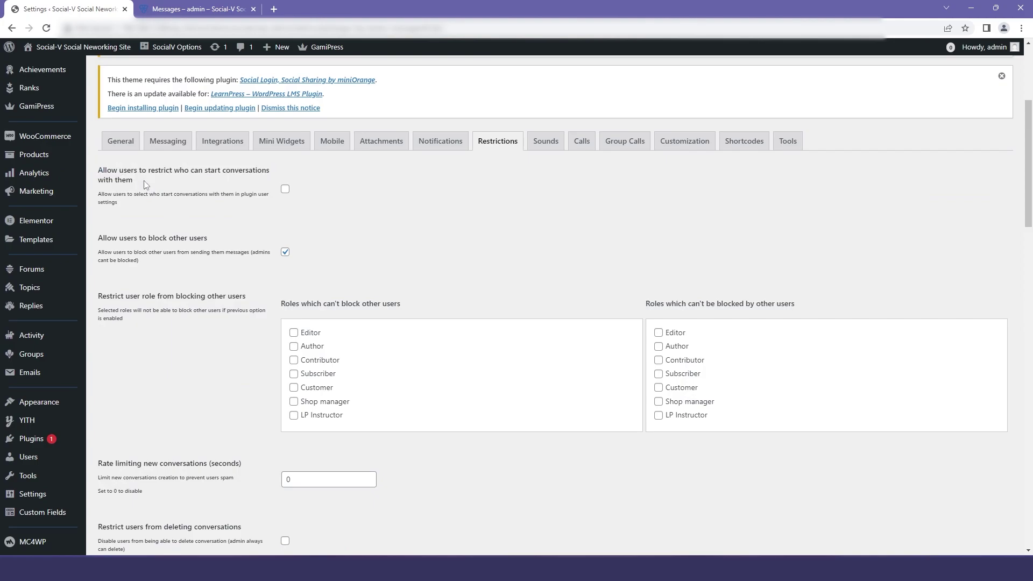
{"action": "left_click_drag", "start_coordinate": [215, 240], "coordinate": [101, 237]}
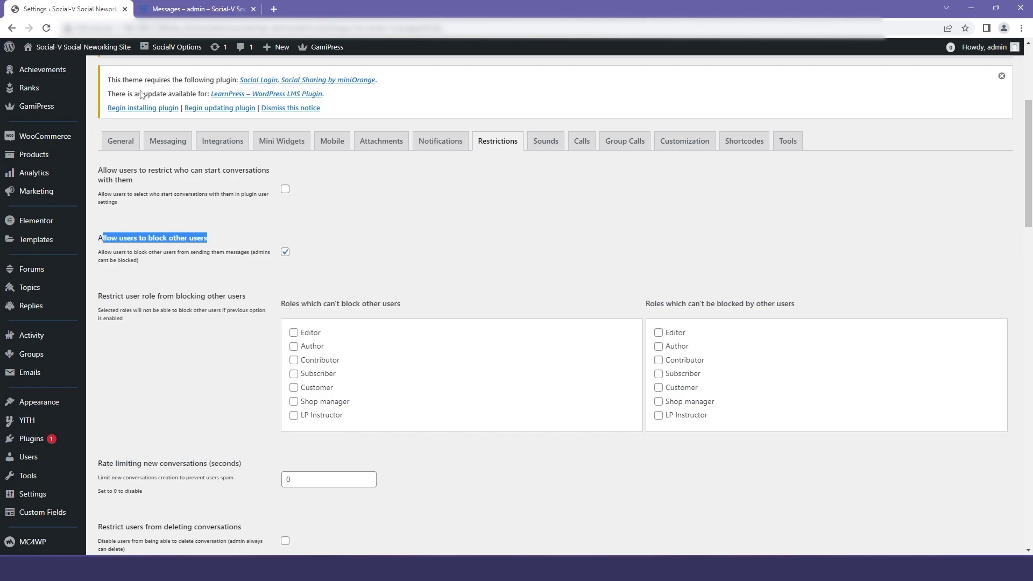
{"action": "left_click", "coordinate": [173, 10]}
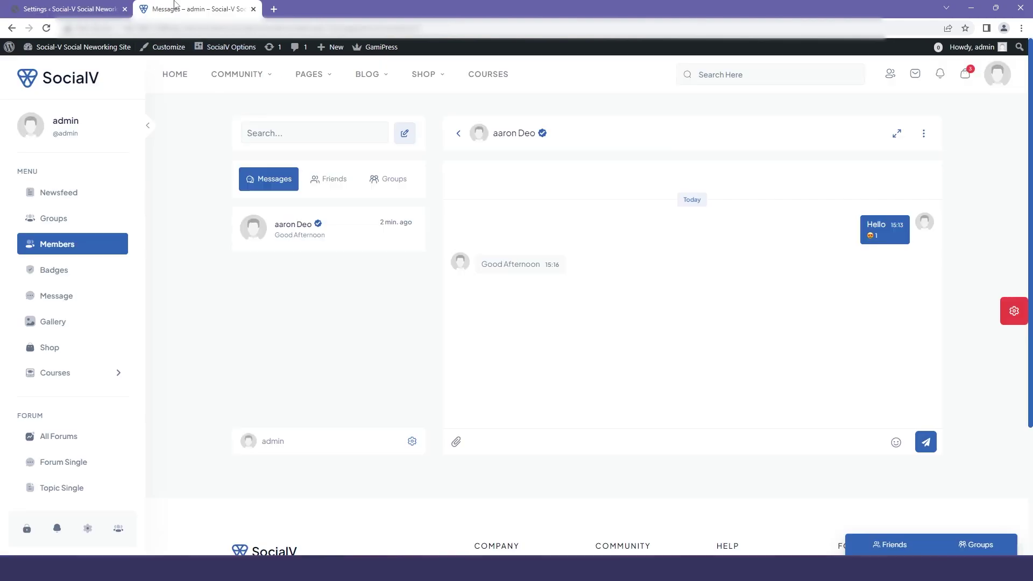
Open the SocialV chat Settings panel, check Blocked Users, and open the aaron Deo conversation's options
{"action": "left_click", "coordinate": [412, 442]}
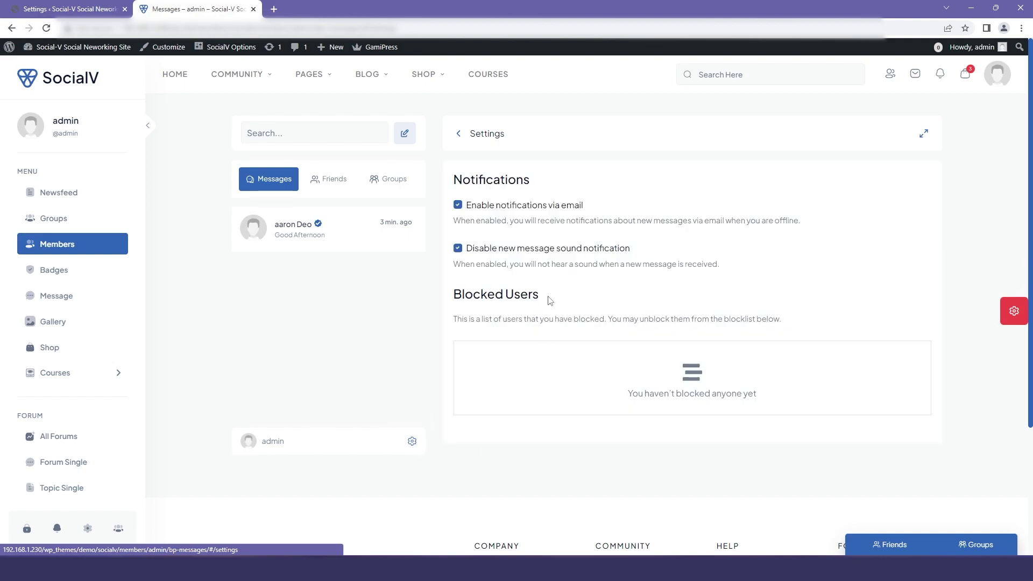
{"action": "left_click_drag", "start_coordinate": [549, 300], "coordinate": [452, 295]}
{"action": "right_click", "coordinate": [420, 223]}
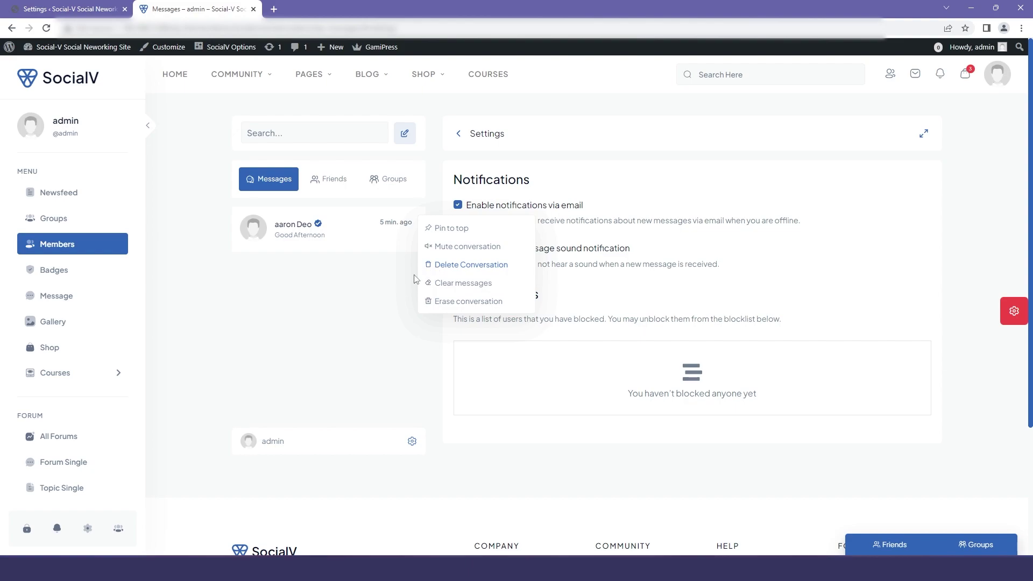
{"action": "left_click", "coordinate": [370, 288]}
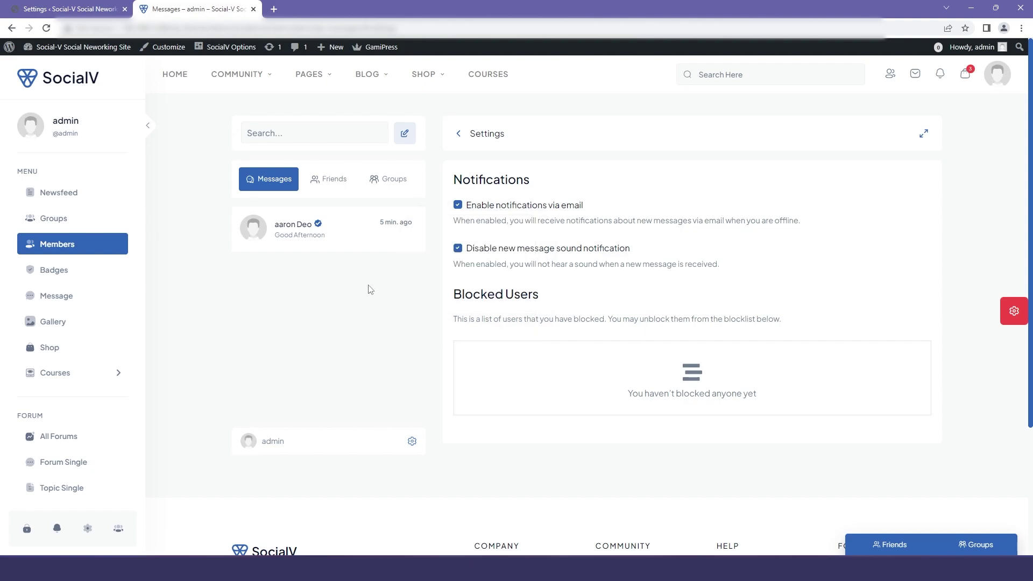
{"action": "left_click", "coordinate": [419, 221]}
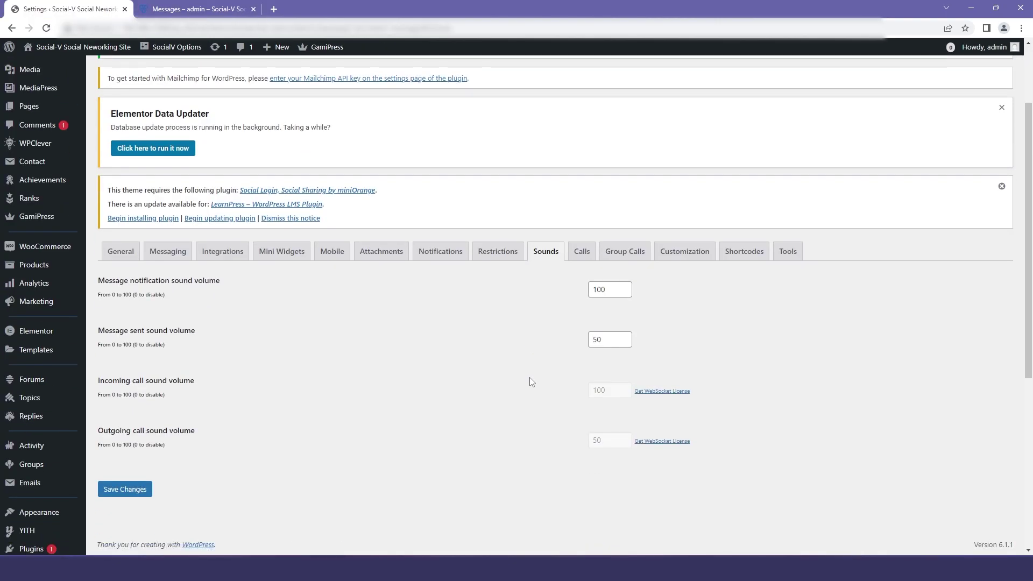
Look through the Calls, Group Calls, Attachments and Mini Widgets tabs, noting the Add close button option
{"action": "left_click", "coordinate": [586, 258]}
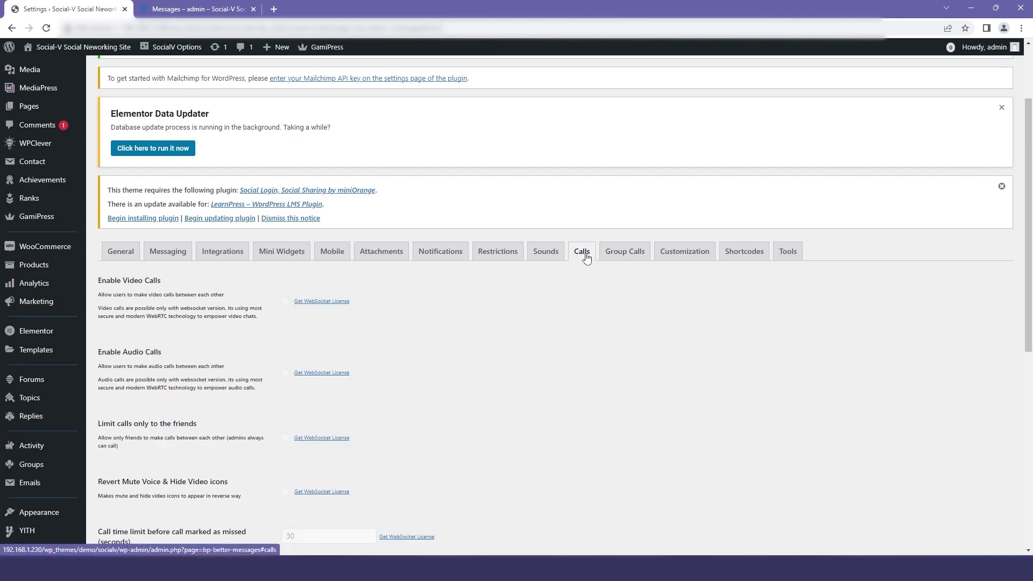
{"action": "left_click", "coordinate": [622, 288]}
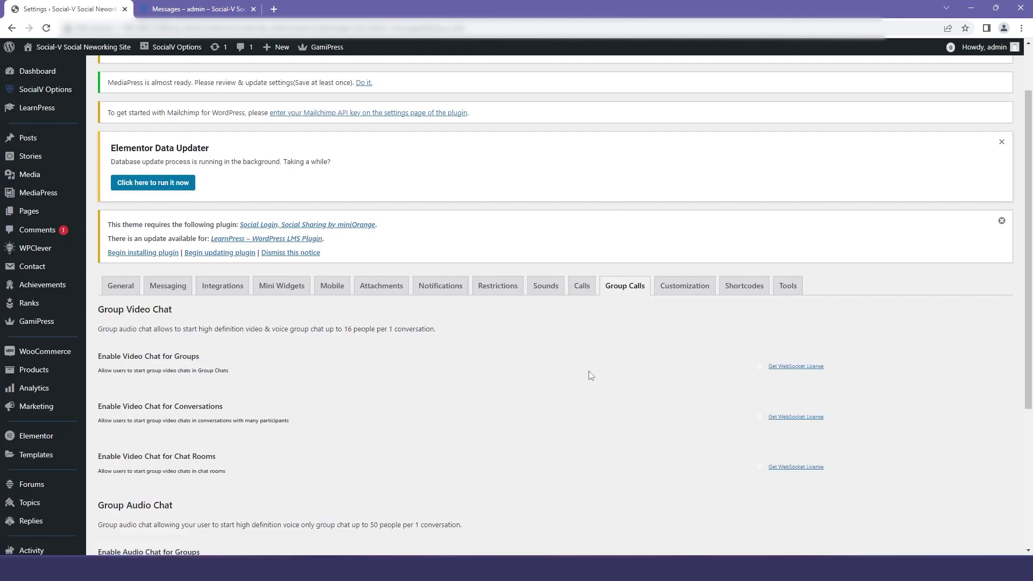
{"action": "scroll", "coordinate": [590, 375], "scroll_direction": "down", "scroll_amount": 4}
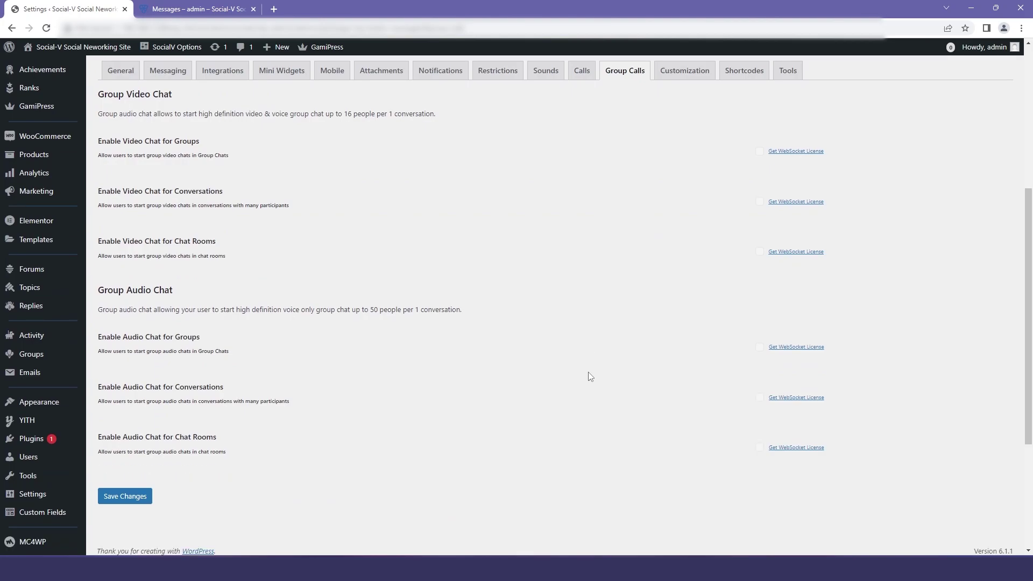
{"action": "scroll", "coordinate": [589, 375], "scroll_direction": "down", "scroll_amount": 3}
{"action": "scroll", "coordinate": [588, 375], "scroll_direction": "up", "scroll_amount": 5}
{"action": "left_click", "coordinate": [381, 172]}
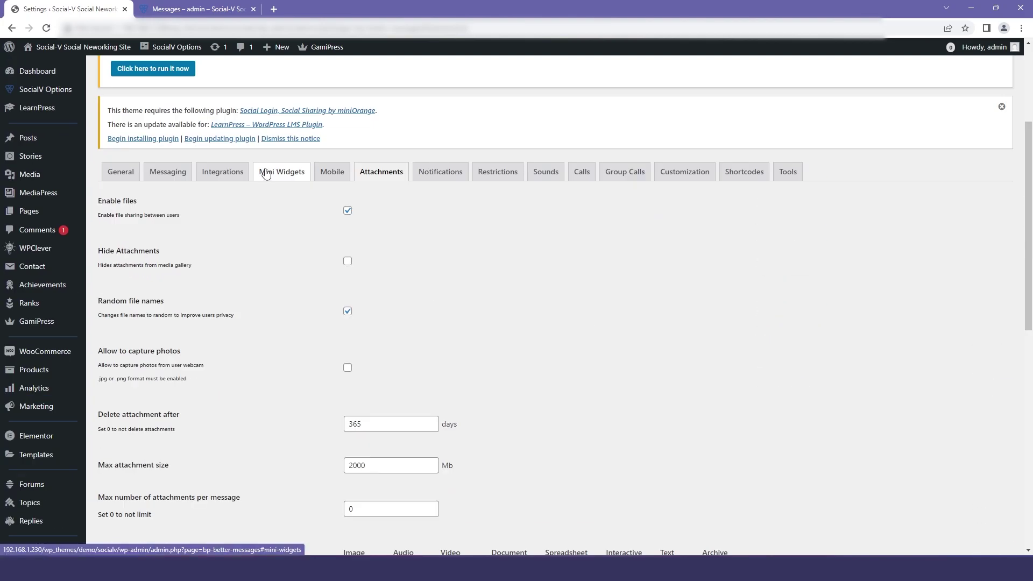
{"action": "left_click", "coordinate": [266, 174]}
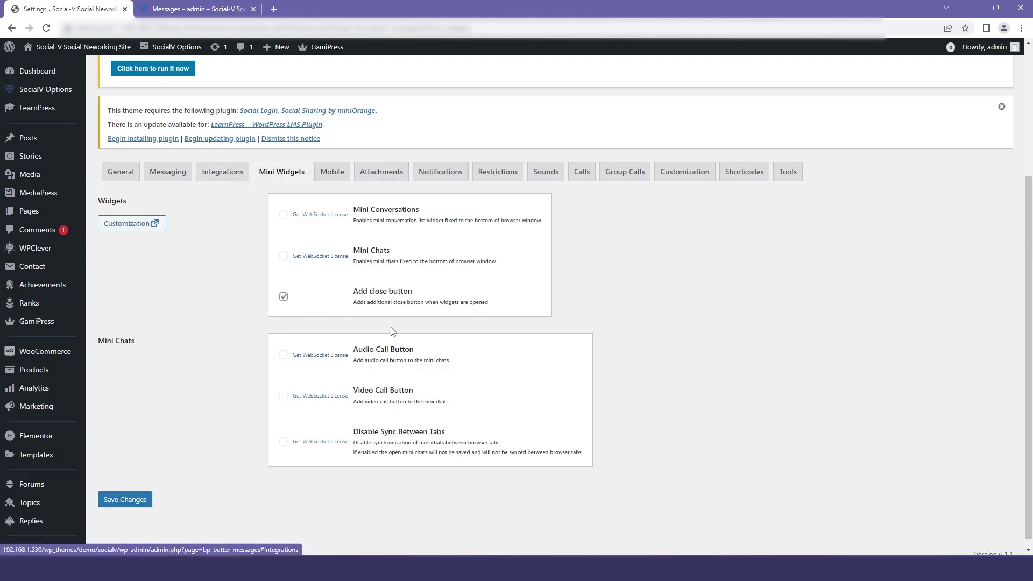
{"action": "left_click_drag", "start_coordinate": [410, 289], "coordinate": [354, 297]}
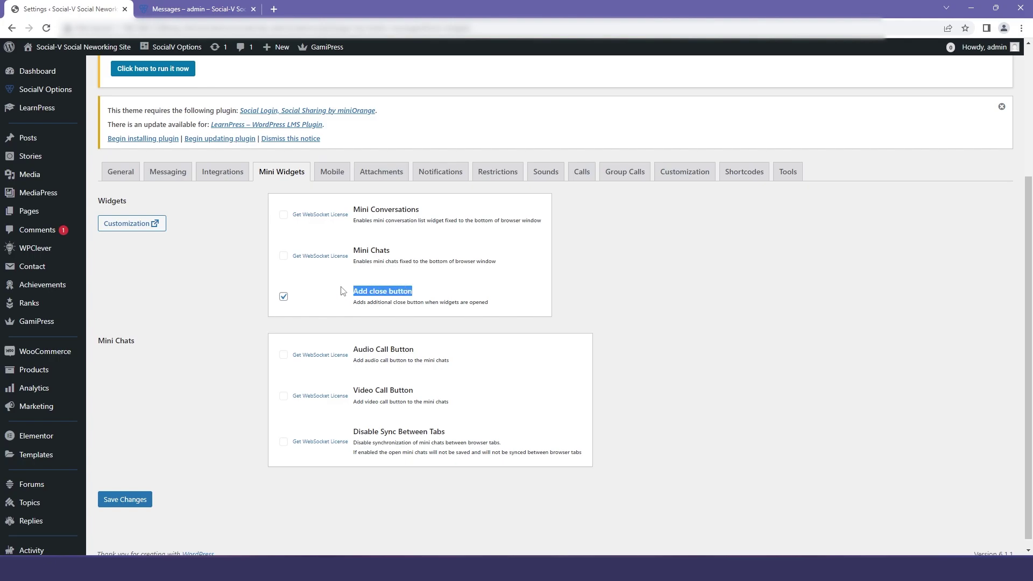
{"action": "key", "text": "ctrl+Tab"}
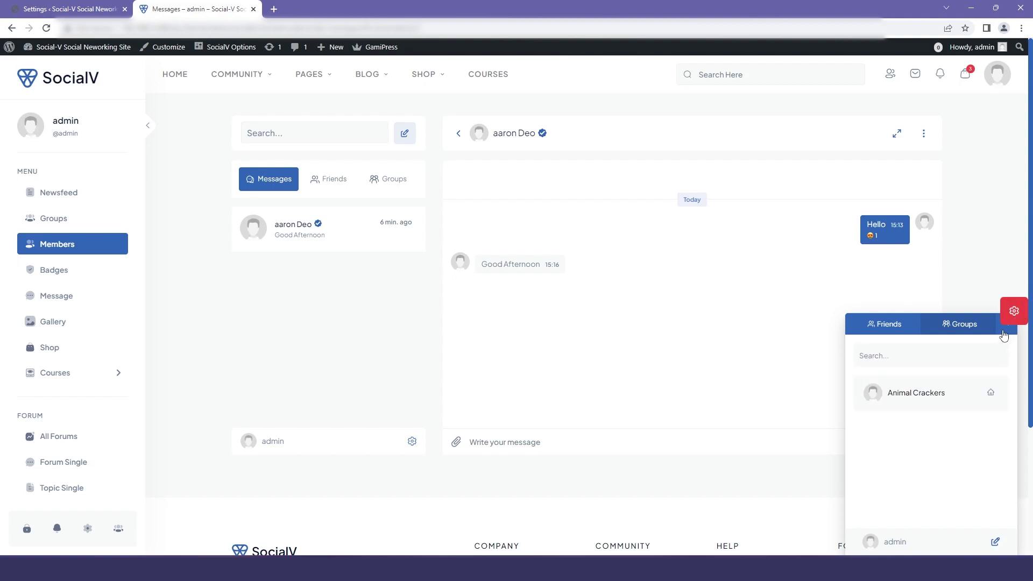
Collapse the Friends/Groups widget and review the Customization tab's Disable Favorite Messages option
{"action": "left_click", "coordinate": [1003, 334]}
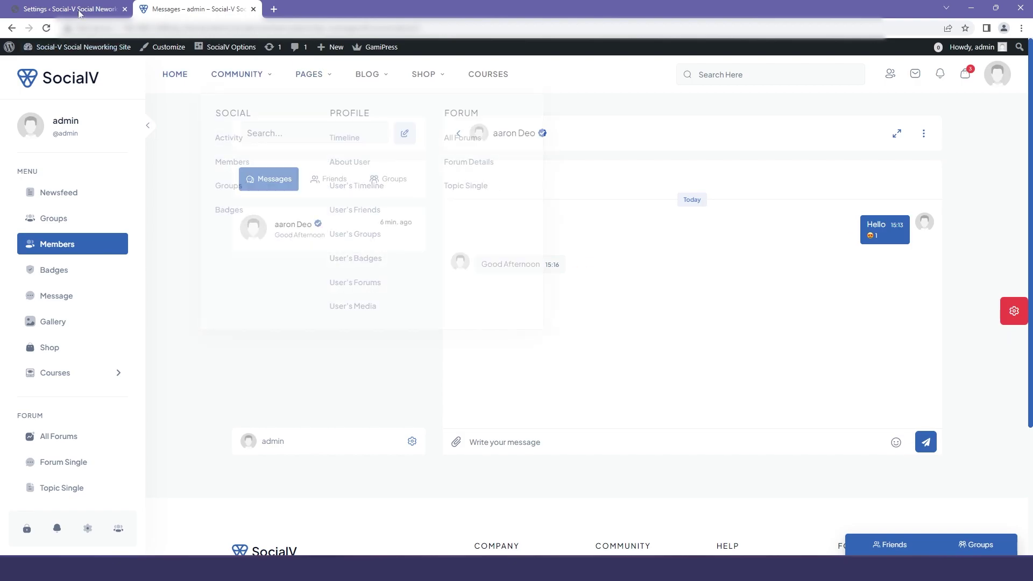
{"action": "left_click", "coordinate": [68, 8]}
{"action": "left_click", "coordinate": [679, 171]}
{"action": "scroll", "coordinate": [165, 328], "scroll_direction": "down", "scroll_amount": 6}
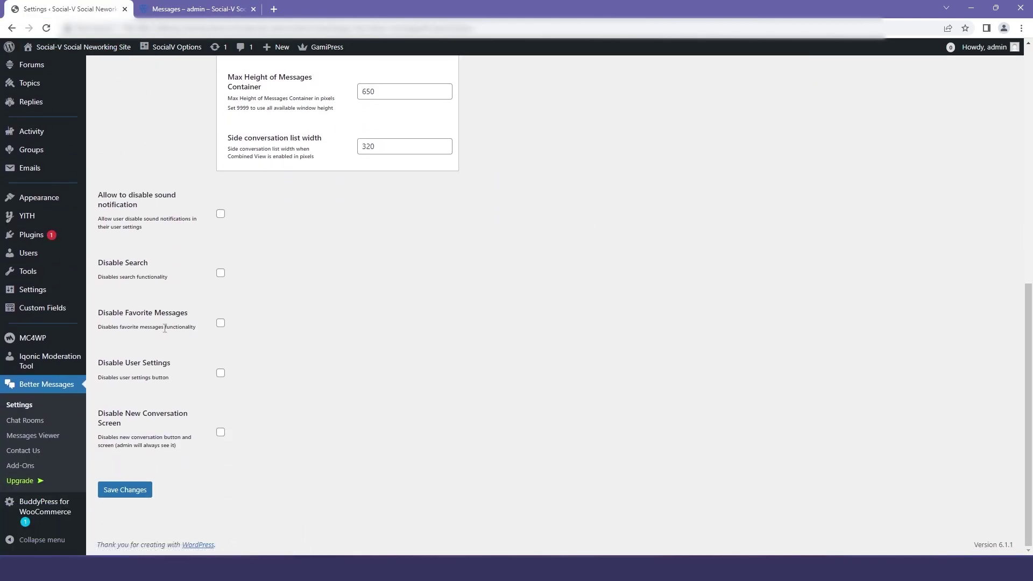
{"action": "left_click_drag", "start_coordinate": [189, 314], "coordinate": [104, 310]}
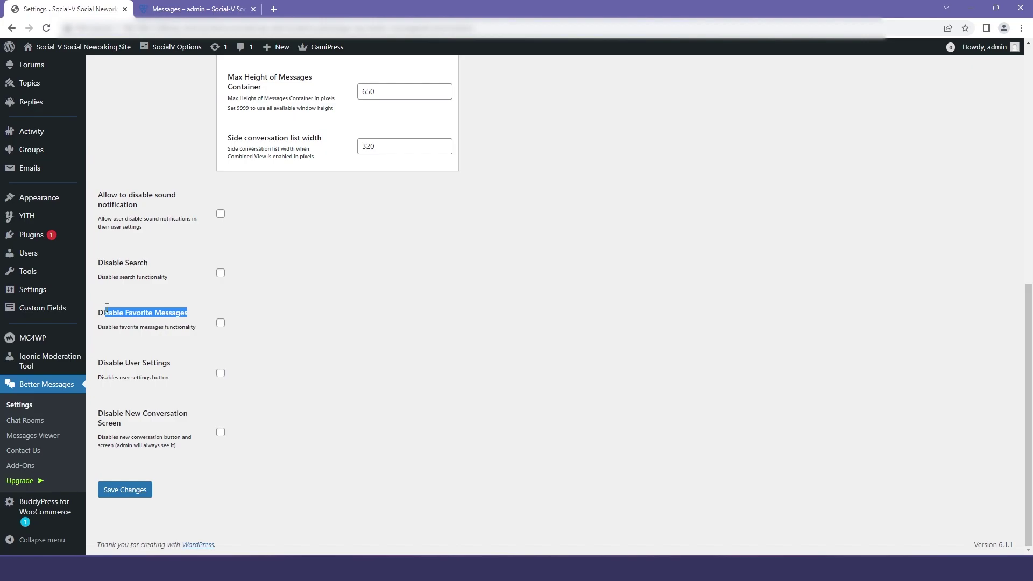
{"action": "scroll", "coordinate": [480, 284], "scroll_direction": "up", "scroll_amount": 10}
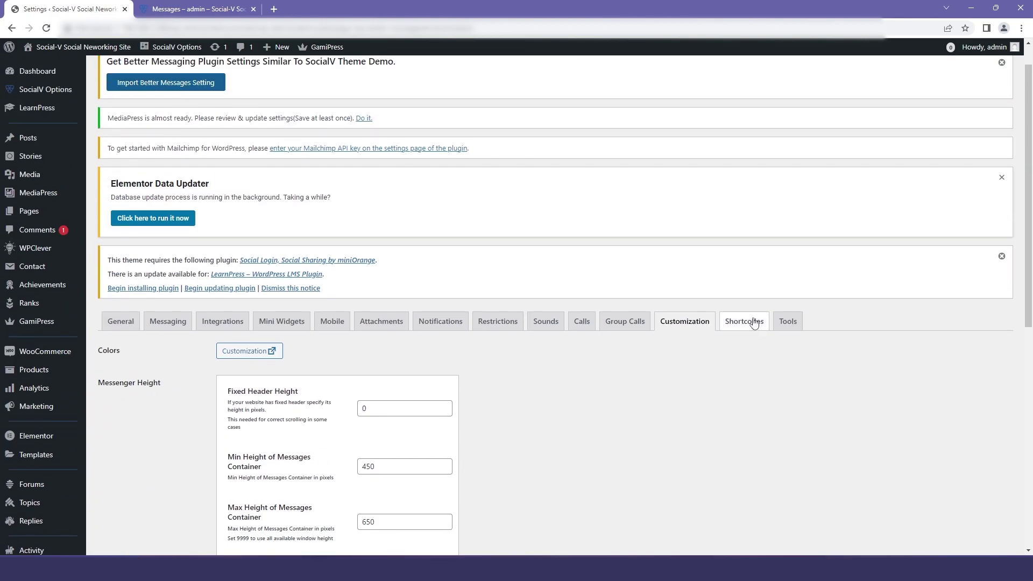
Scroll through the Shortcodes and Tools tabs
{"action": "left_click", "coordinate": [742, 323]}
{"action": "scroll", "coordinate": [729, 334], "scroll_direction": "down", "scroll_amount": 7}
{"action": "scroll", "coordinate": [729, 334], "scroll_direction": "up", "scroll_amount": 12}
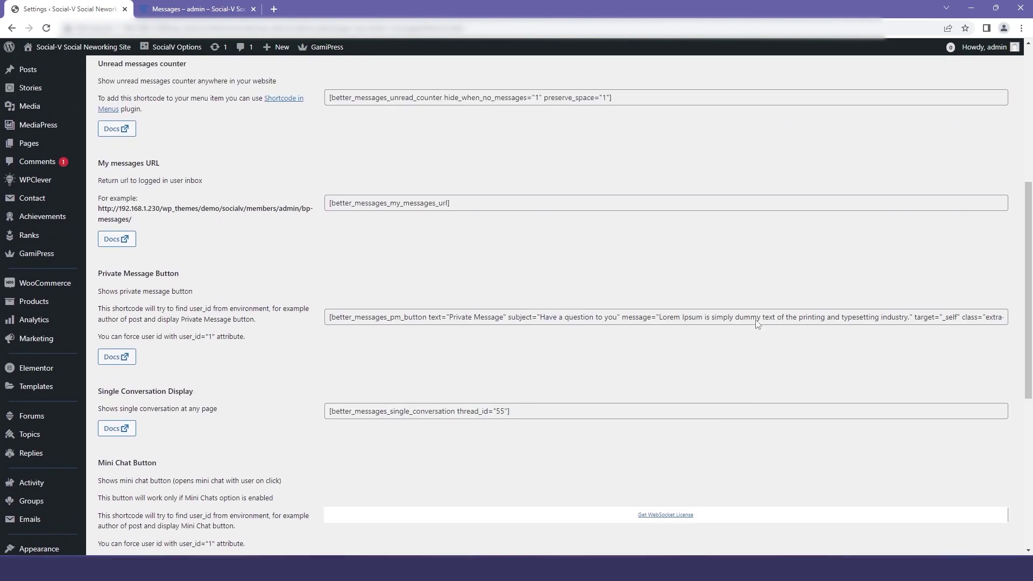
{"action": "left_click", "coordinate": [787, 326]}
{"action": "scroll", "coordinate": [579, 346], "scroll_direction": "down", "scroll_amount": 4}
Open the Animal Crackers group chat and send 'Hello'
{"action": "left_click", "coordinate": [198, 9]}
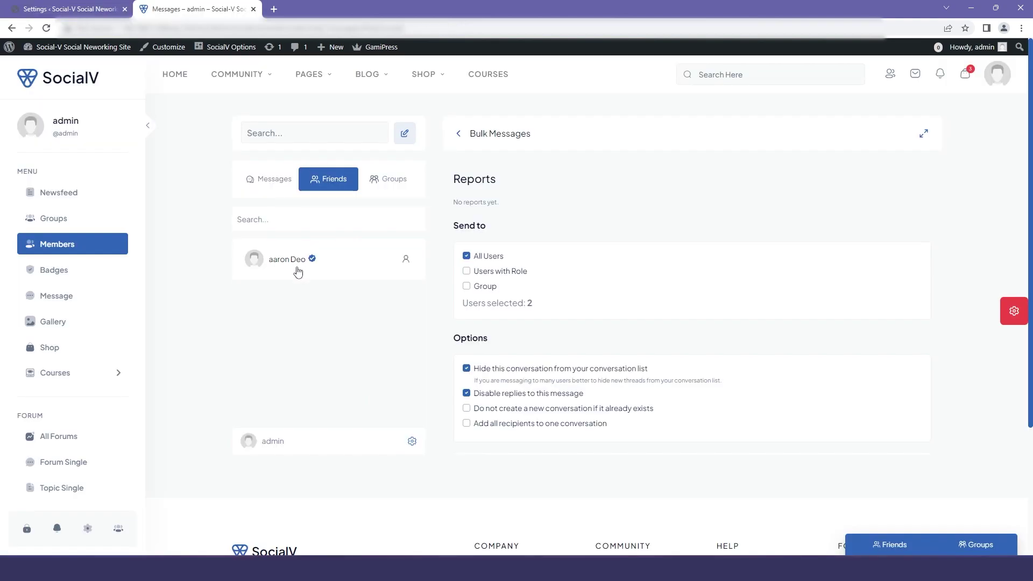
{"action": "left_click", "coordinate": [289, 277]}
{"action": "scroll", "coordinate": [501, 385], "scroll_direction": "down", "scroll_amount": 1}
{"action": "left_click", "coordinate": [500, 385]}
{"action": "type", "text": "Hello"}
{"action": "key", "text": "Return"}
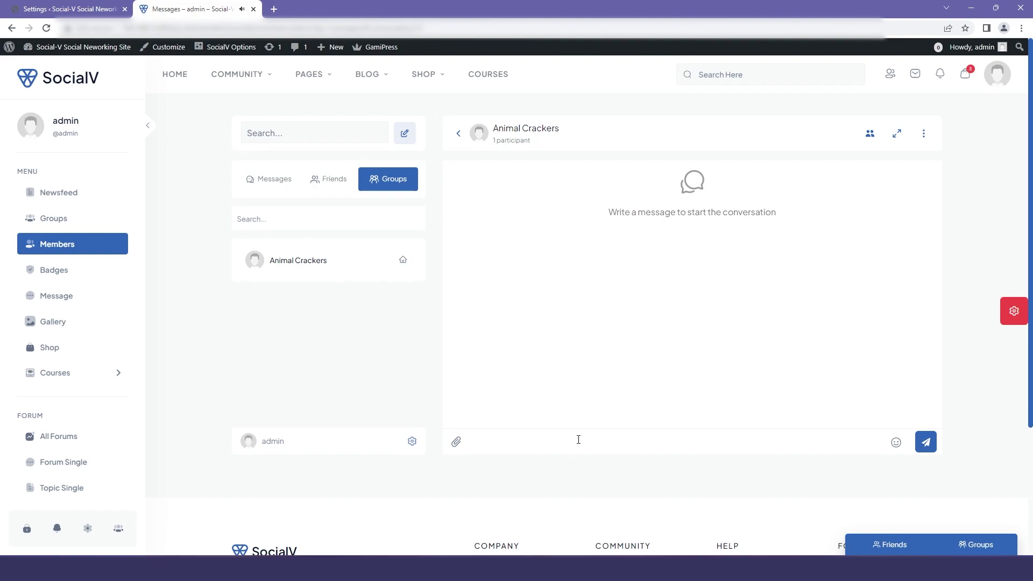
Send 'Good Morning Everyone' with a grinning emoji to the group
{"action": "type", "text": "Good Morning Everyone"}
{"action": "left_click", "coordinate": [896, 442]}
{"action": "left_click", "coordinate": [818, 265]}
{"action": "left_click", "coordinate": [927, 445]}
Check the group's participants and options, then return to the conversations list
{"action": "left_click", "coordinate": [870, 133]}
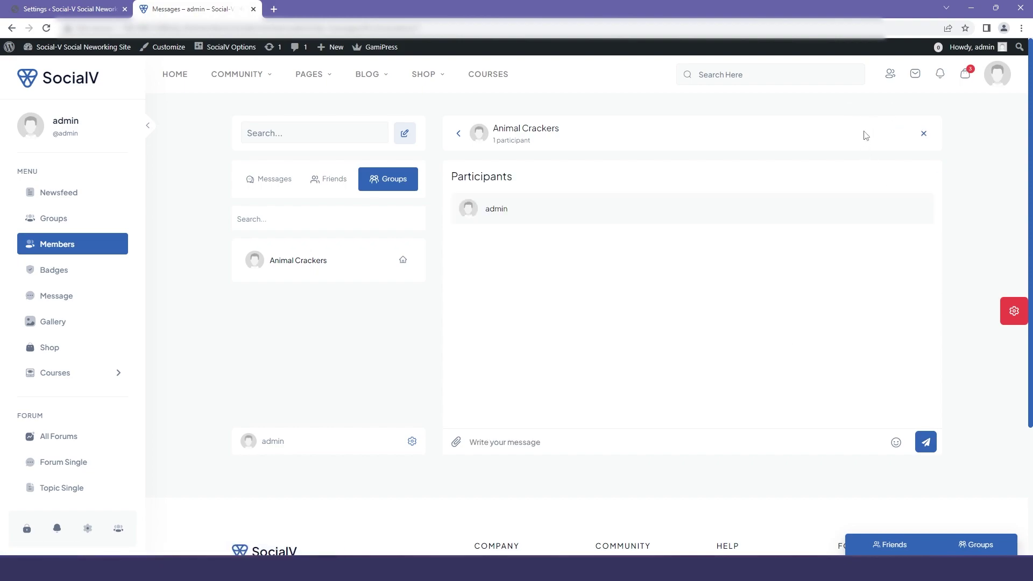
{"action": "left_click", "coordinate": [924, 133]}
{"action": "left_click", "coordinate": [923, 134]}
{"action": "left_click", "coordinate": [647, 284]}
{"action": "left_click", "coordinate": [262, 182]}
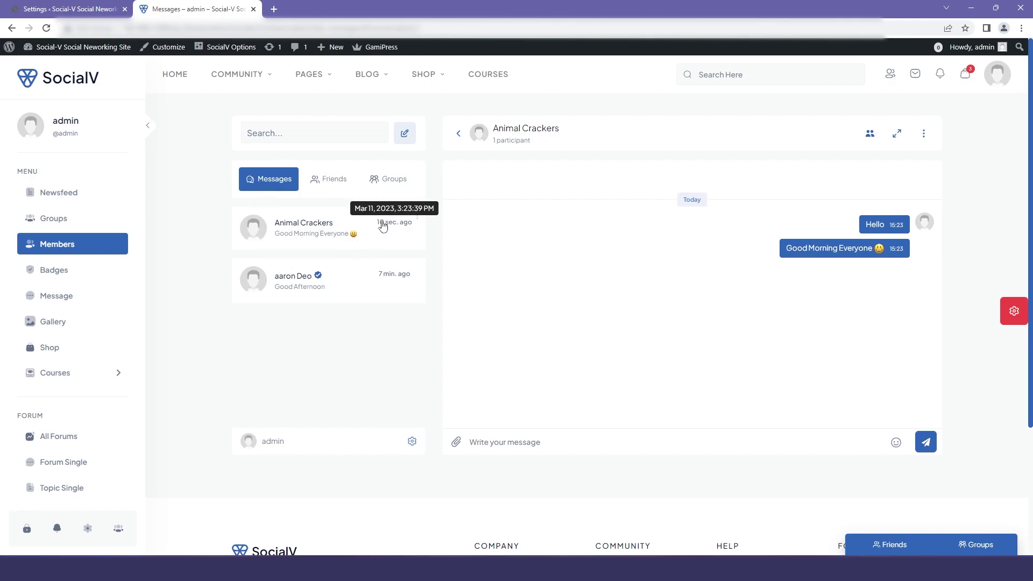
Turn on Users suggestions in the Messaging settings and save the changes
{"action": "key", "text": "ctrl+shift+Tab"}
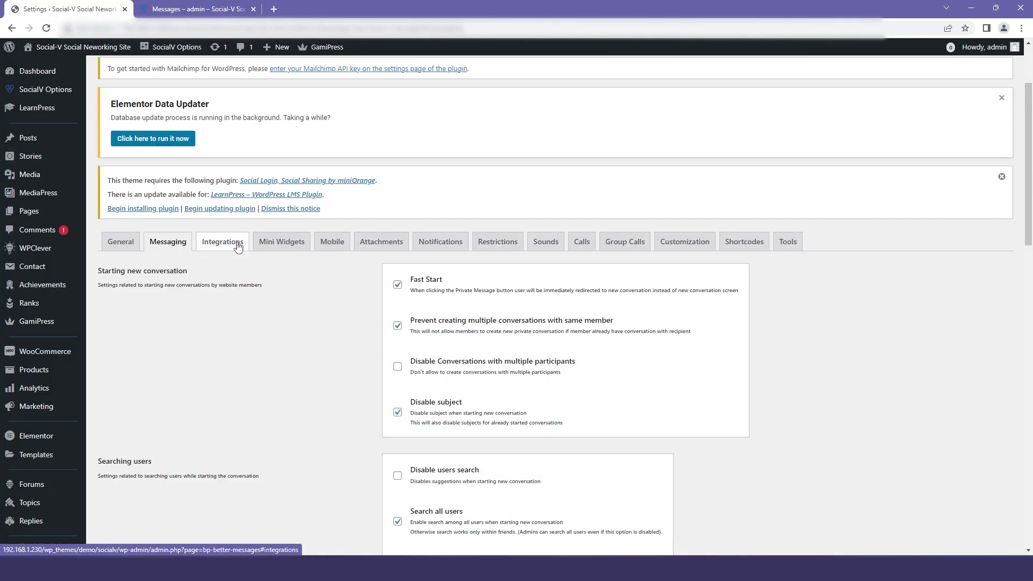
{"action": "left_click", "coordinate": [221, 242]}
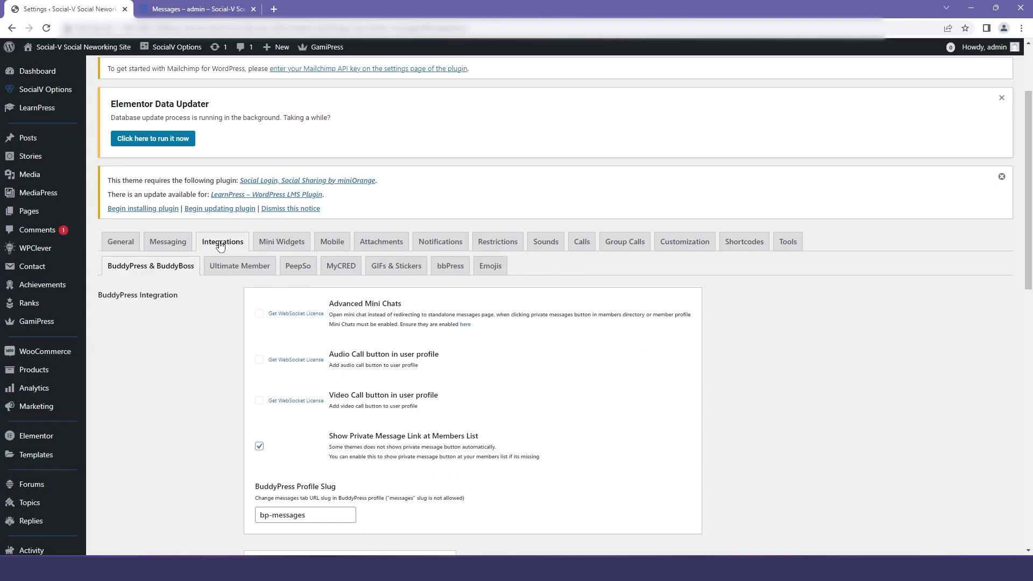
{"action": "left_click", "coordinate": [170, 241]}
{"action": "scroll", "coordinate": [488, 302], "scroll_direction": "down", "scroll_amount": 7}
{"action": "scroll", "coordinate": [489, 301], "scroll_direction": "up", "scroll_amount": 3}
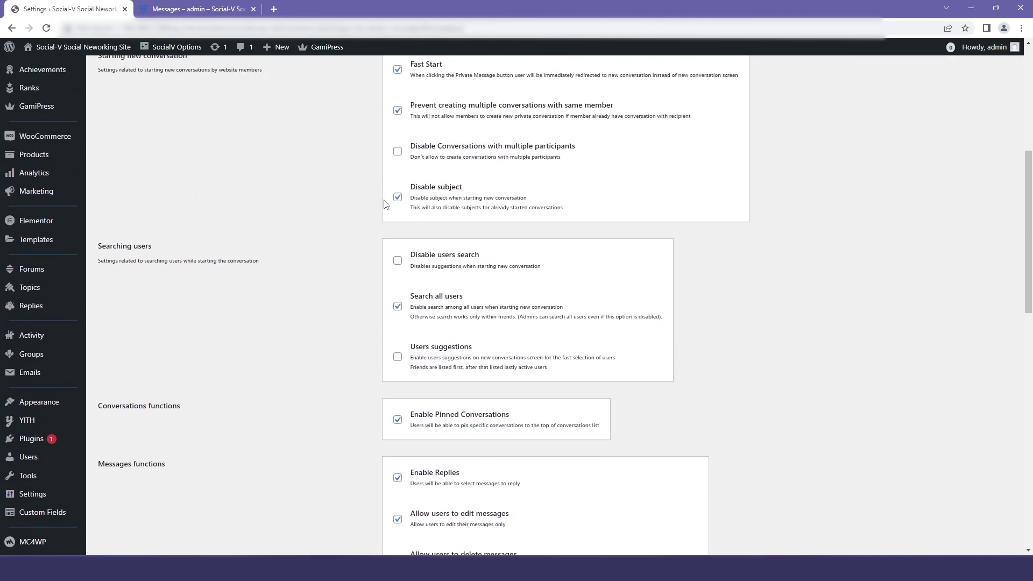
{"action": "scroll", "coordinate": [306, 385], "scroll_direction": "down", "scroll_amount": 6}
{"action": "scroll", "coordinate": [328, 390], "scroll_direction": "up", "scroll_amount": 3}
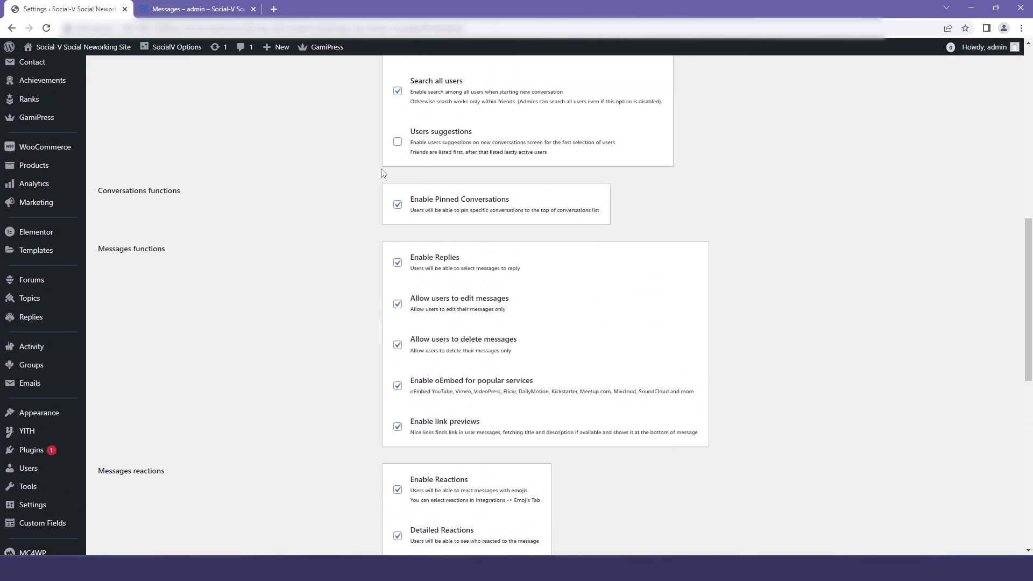
{"action": "scroll", "coordinate": [381, 172], "scroll_direction": "up", "scroll_amount": 4}
{"action": "left_click", "coordinate": [397, 358]}
{"action": "scroll", "coordinate": [271, 385], "scroll_direction": "down", "scroll_amount": 4}
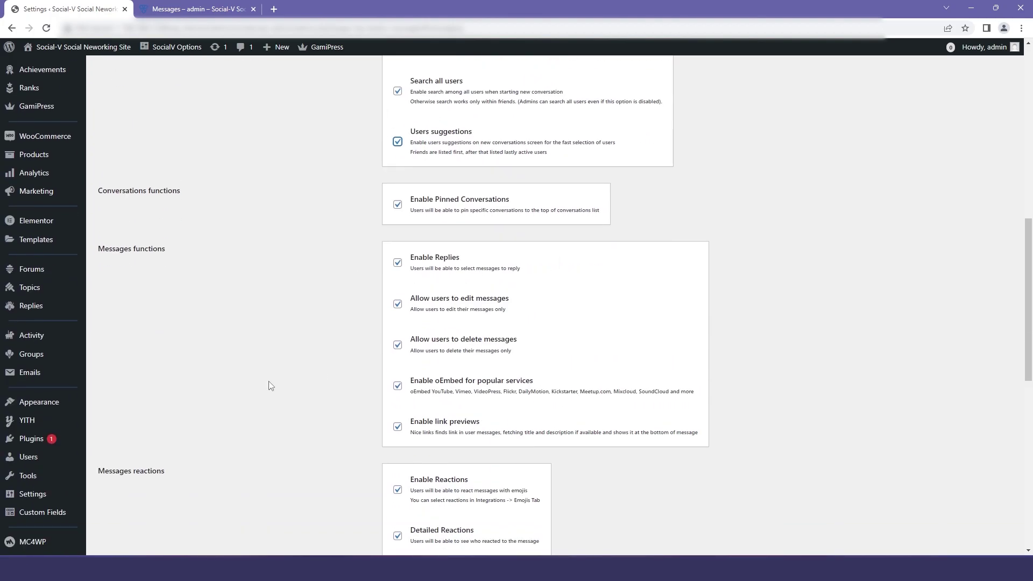
{"action": "scroll", "coordinate": [270, 385], "scroll_direction": "down", "scroll_amount": 10}
{"action": "left_click", "coordinate": [125, 490]}
Reload the SocialV Messages page and start a new conversation to test suggestions
{"action": "key", "text": "ctrl+Tab"}
{"action": "left_click", "coordinate": [46, 28]}
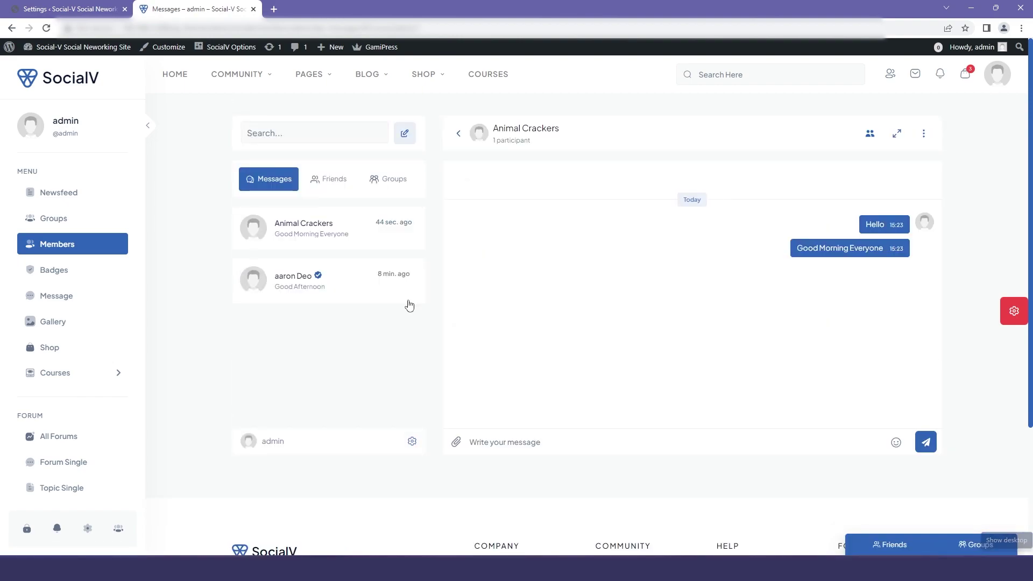
{"action": "left_click", "coordinate": [405, 132]}
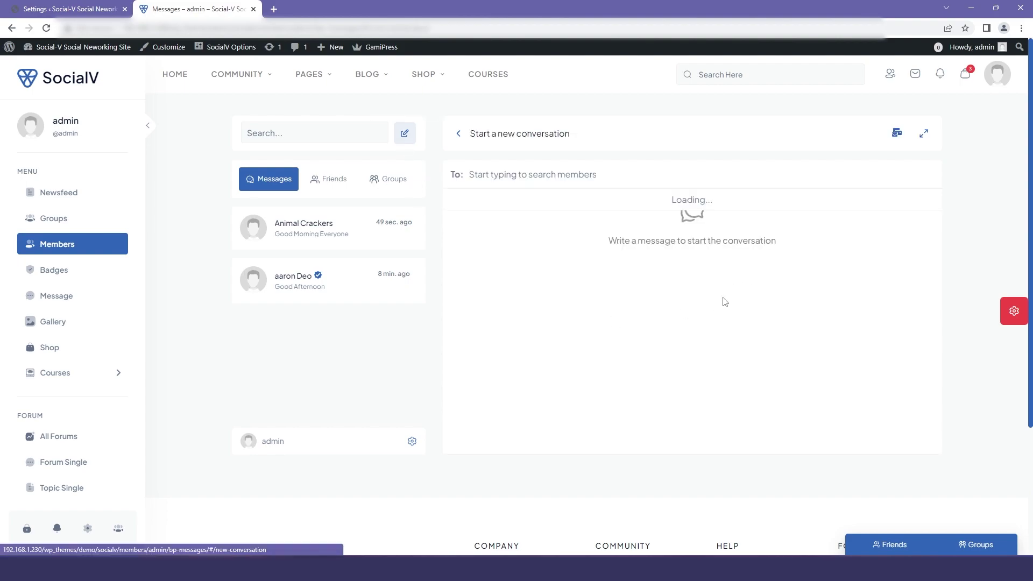